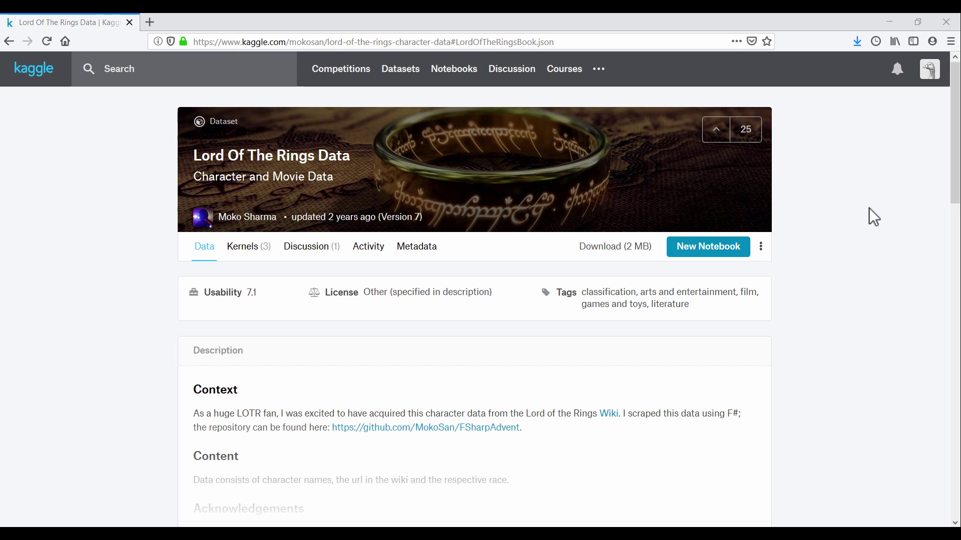
Expand item 0 of LordOfTheRingsBook.json and read through its book name, chapter name and ChapterData text
scroll(864, 209, down, 5)
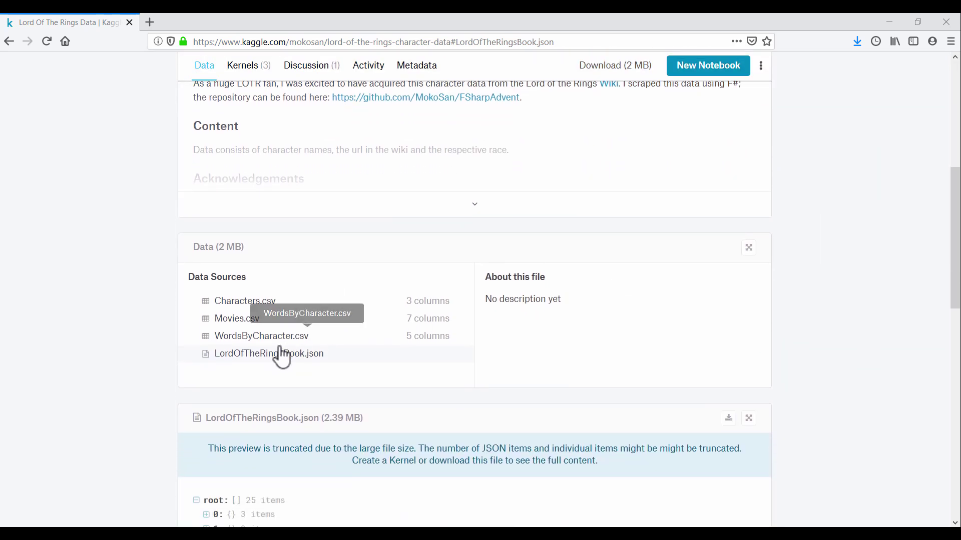
scroll(303, 374, down, 4)
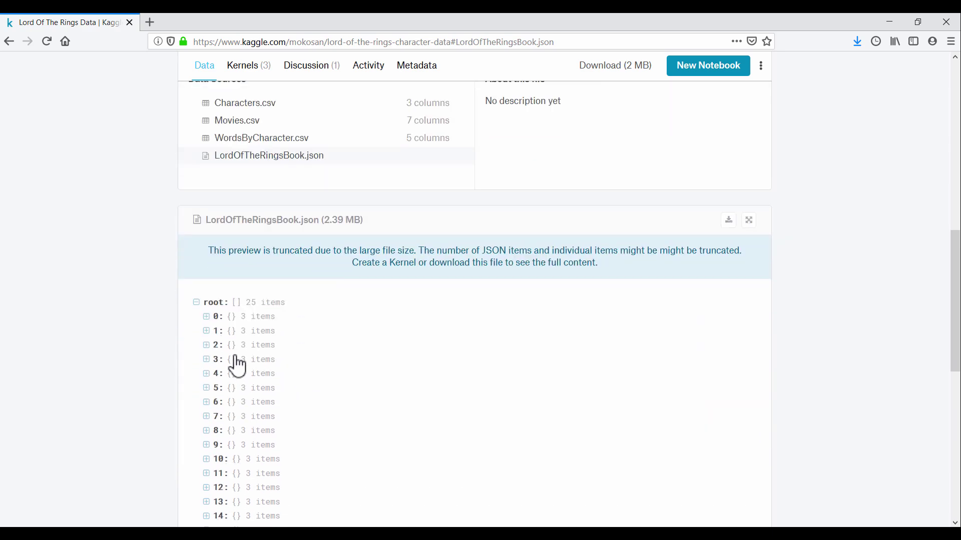
click(207, 320)
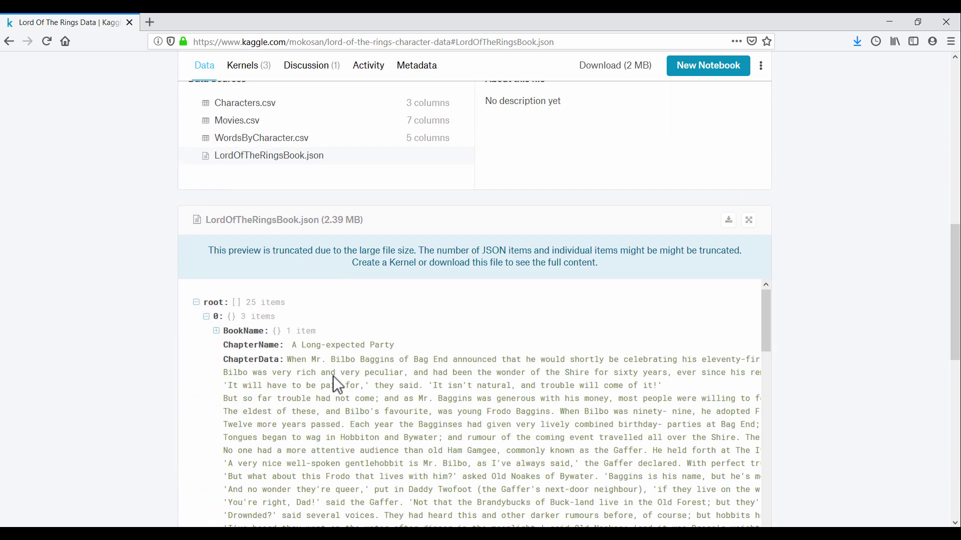
scroll(343, 379, down, 6)
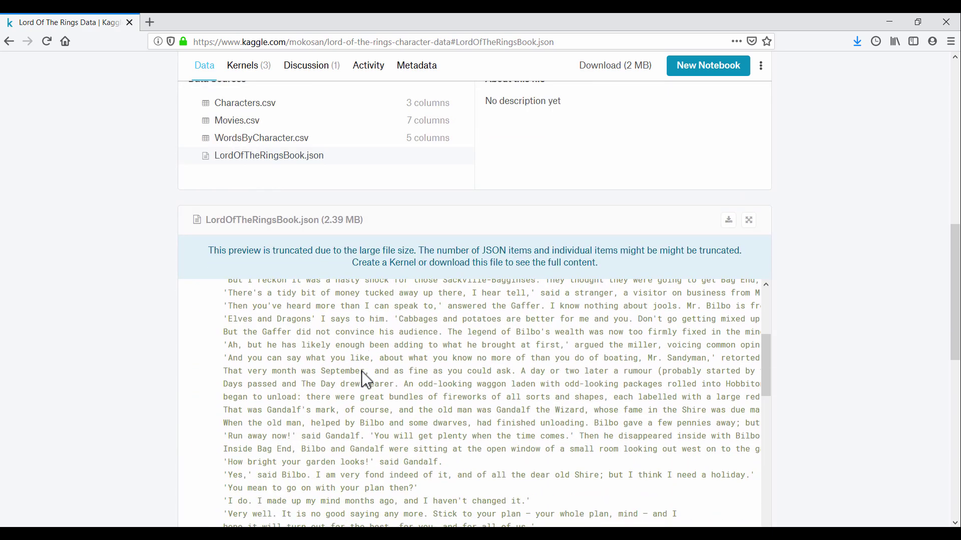
scroll(361, 371, down, 10)
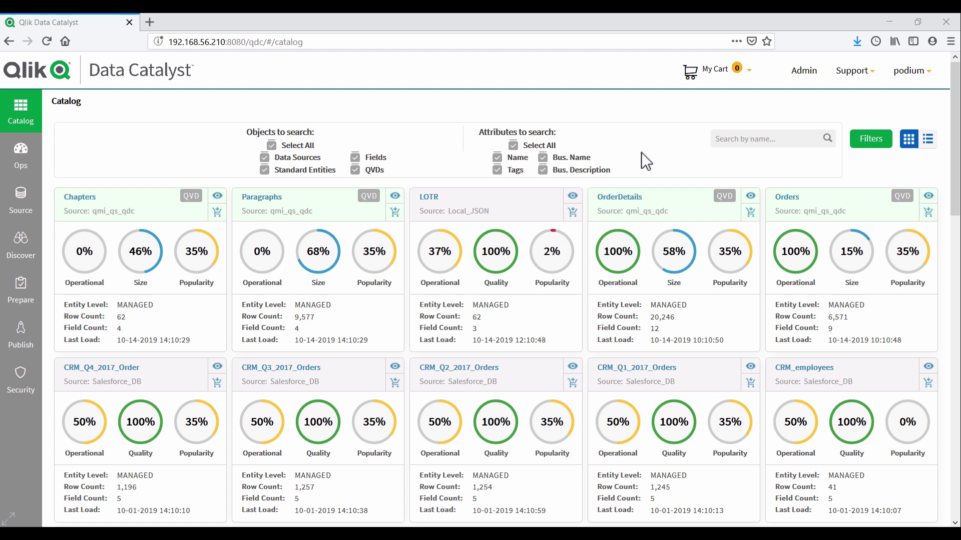
click(573, 195)
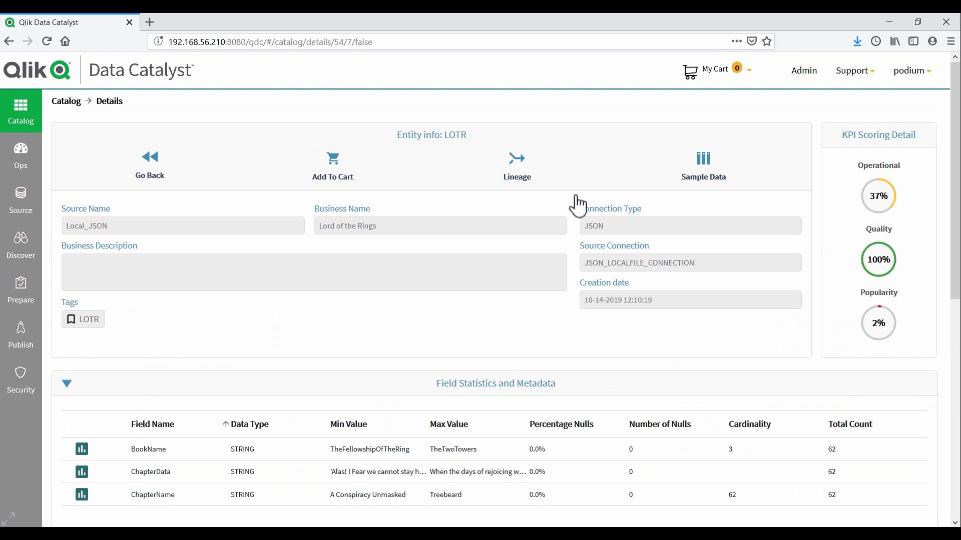
click(506, 160)
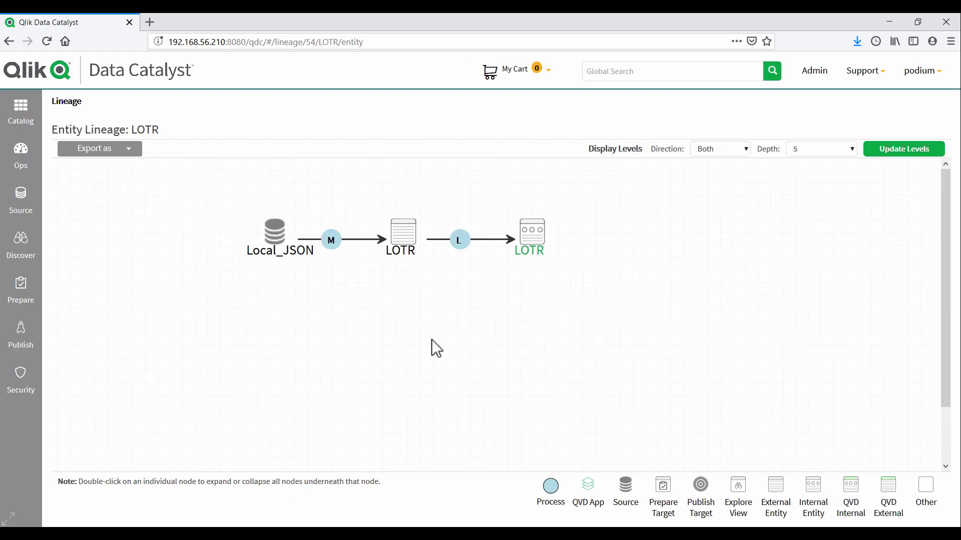
click(12, 41)
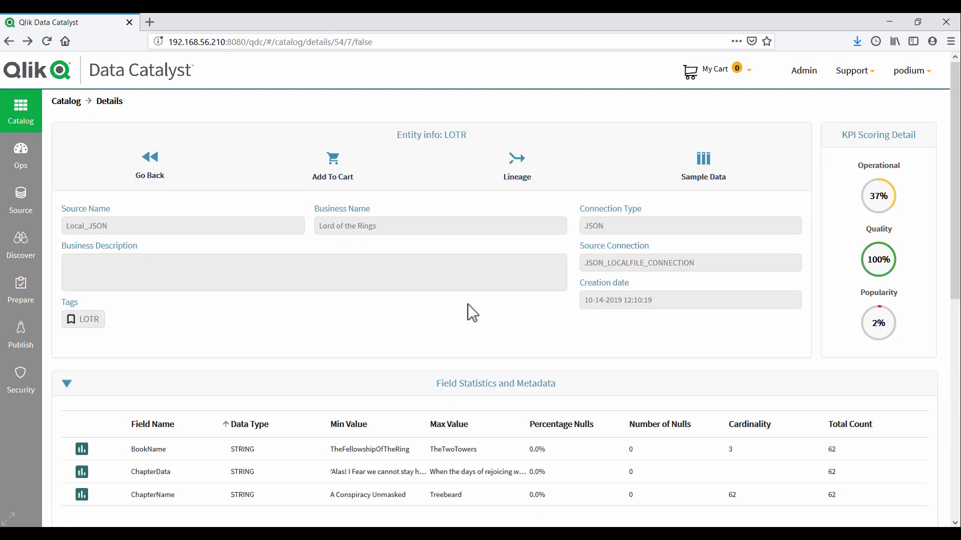
scroll(468, 295, down, 2)
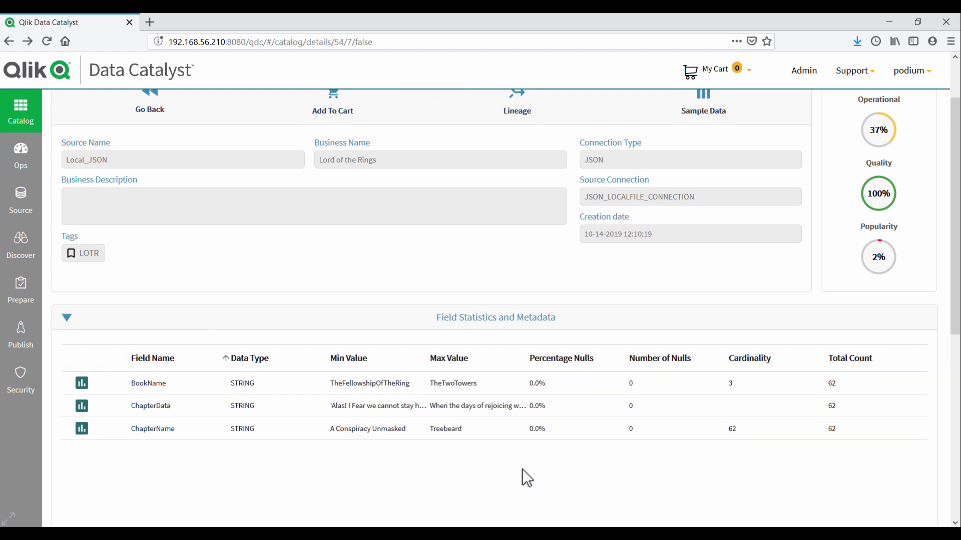
scroll(522, 469, up, 2)
click(704, 170)
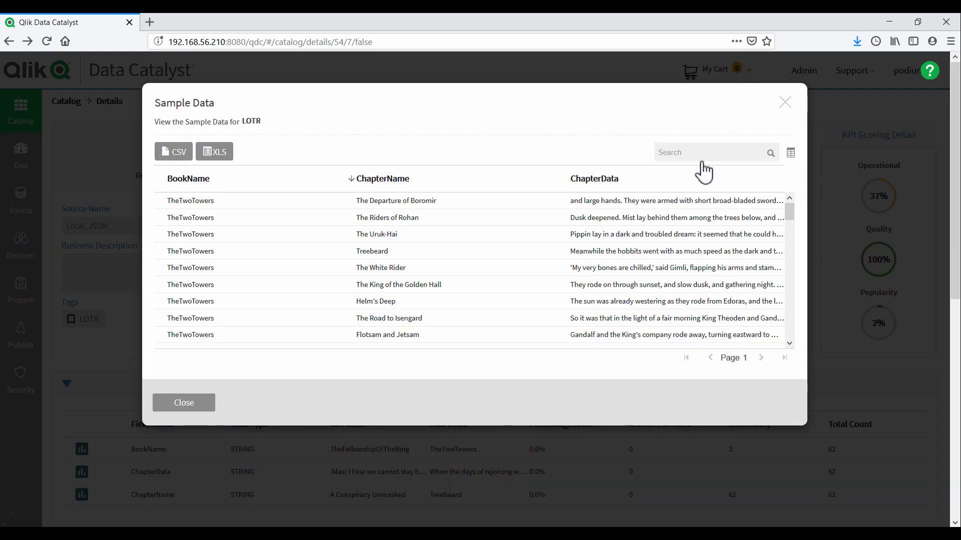
scroll(620, 260, down, 1)
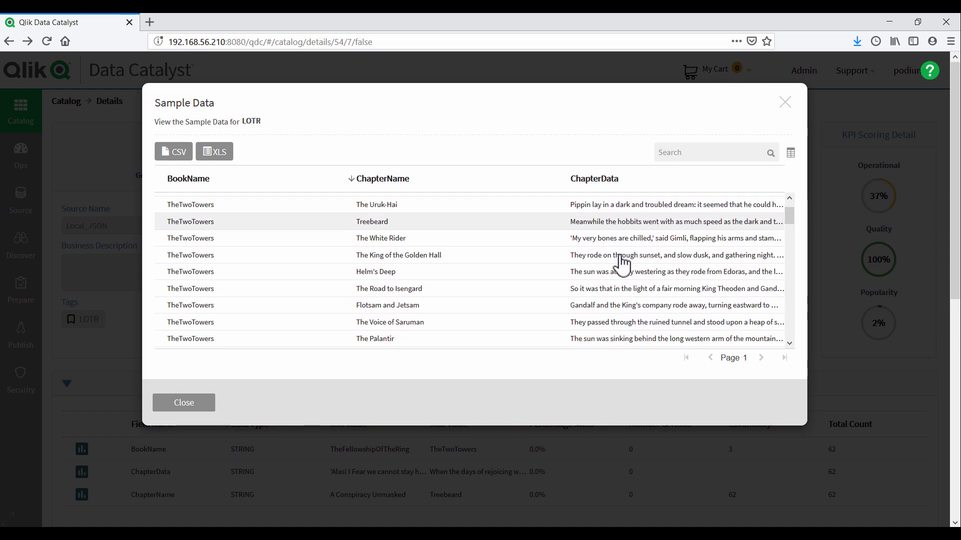
scroll(620, 261, down, 5)
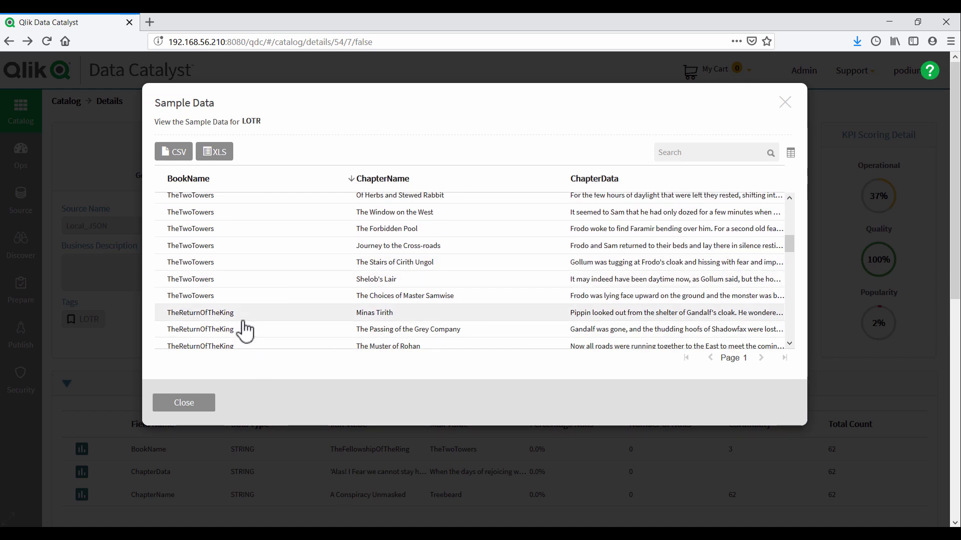
scroll(242, 328, down, 2)
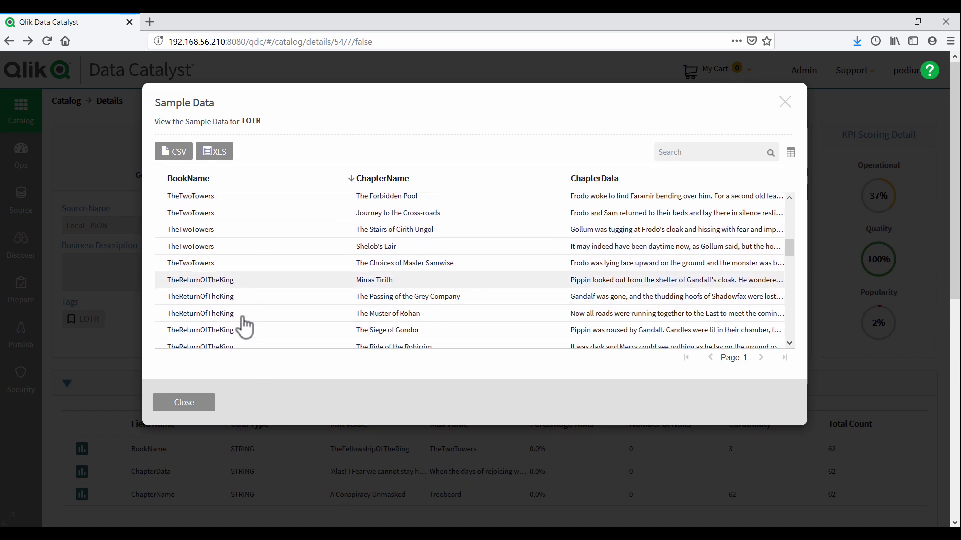
click(188, 402)
Search the full catalog for 'lord of the rings' and add the LOTR entity to the cart
click(60, 101)
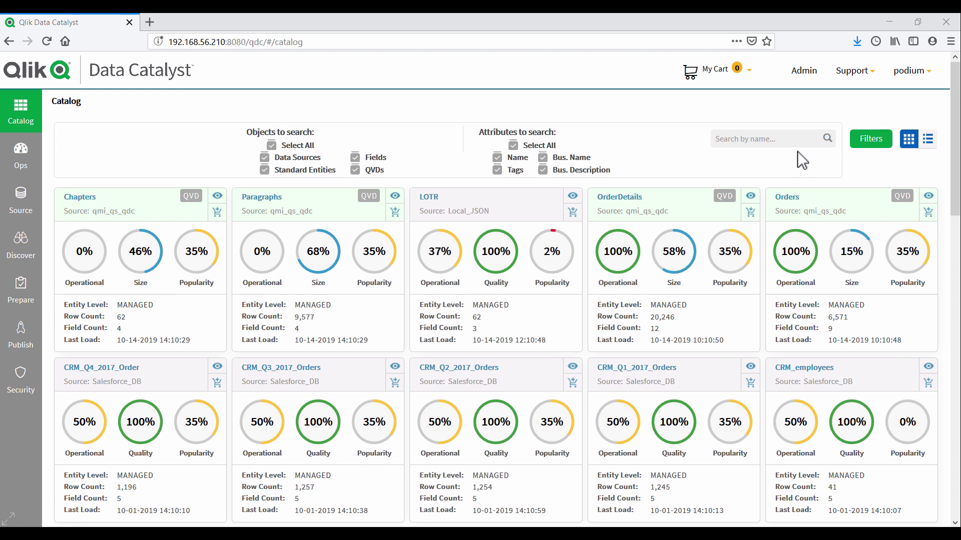
click(747, 138)
text(lord of the rings)
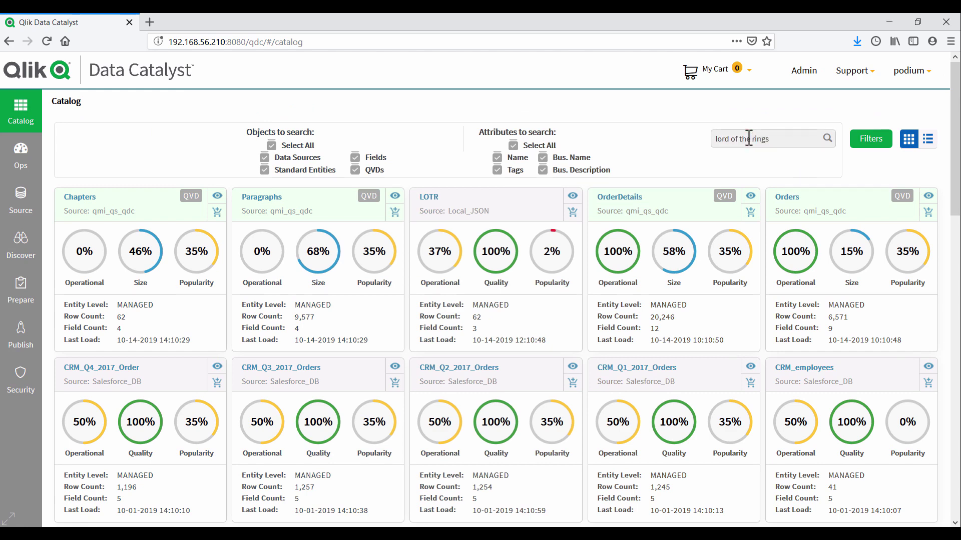
key(Return)
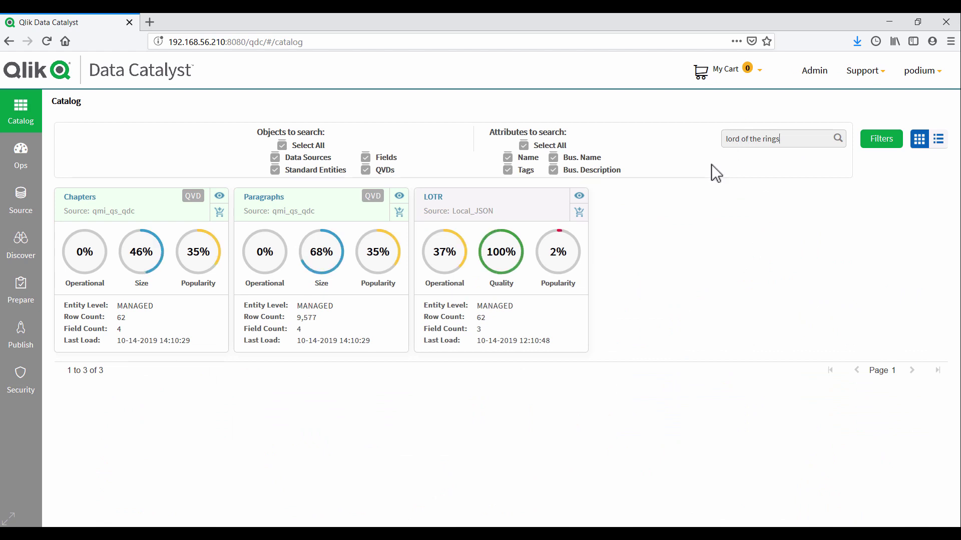
click(578, 212)
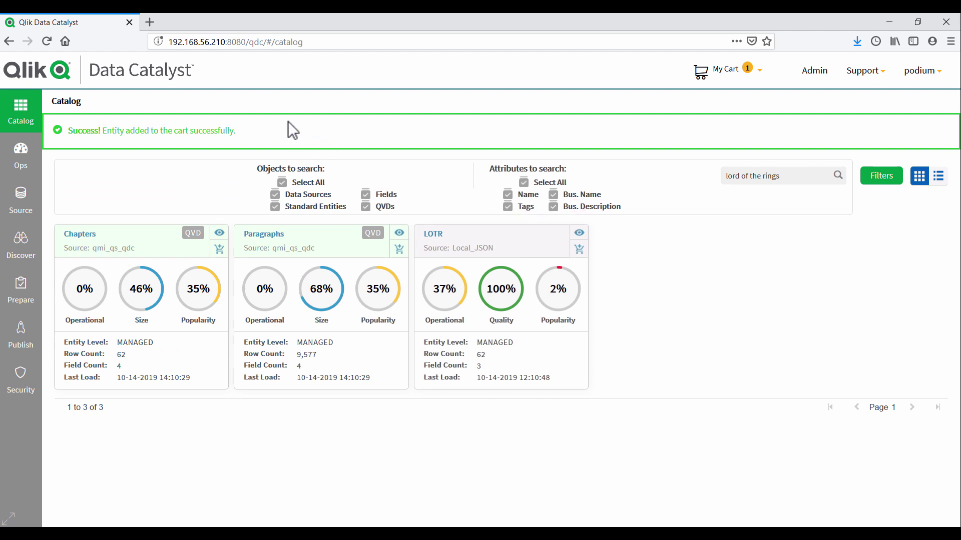
Publish the cart's LOTR entity to Qlik Sense
click(760, 70)
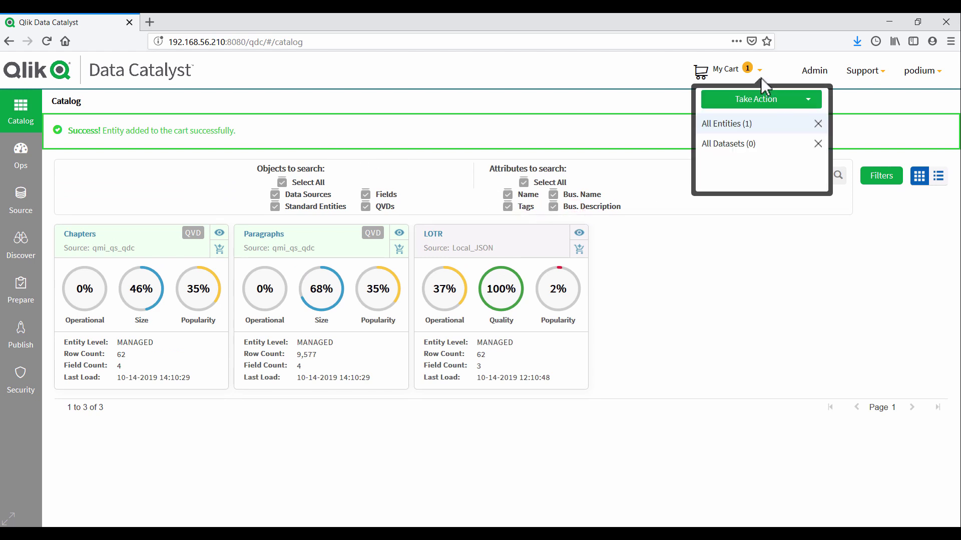
click(809, 103)
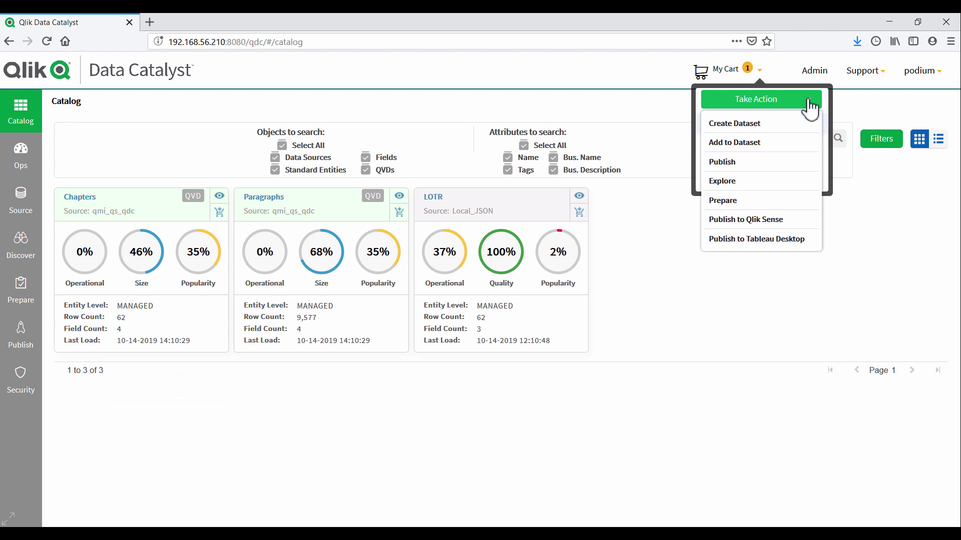
click(790, 226)
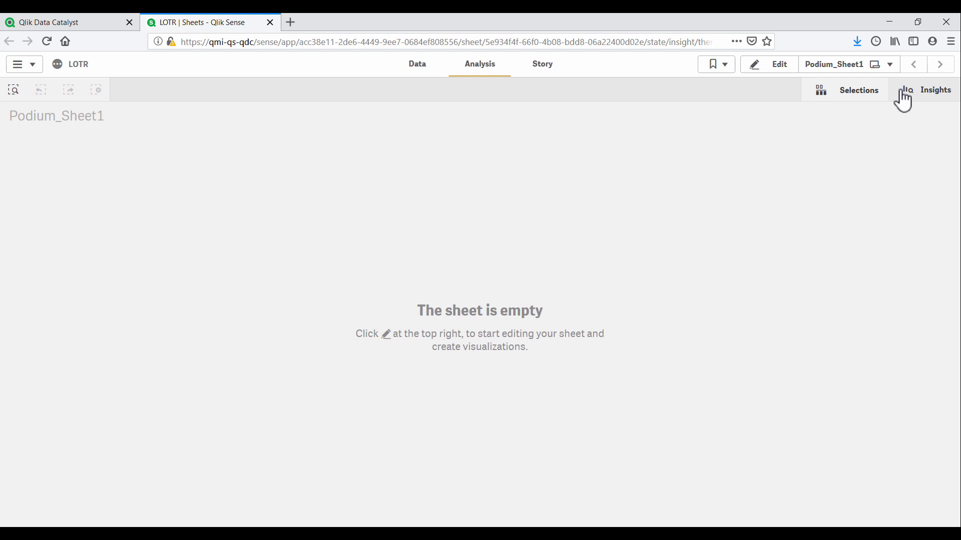
Generate Insights for the chaptername field of the LOTR app
click(904, 100)
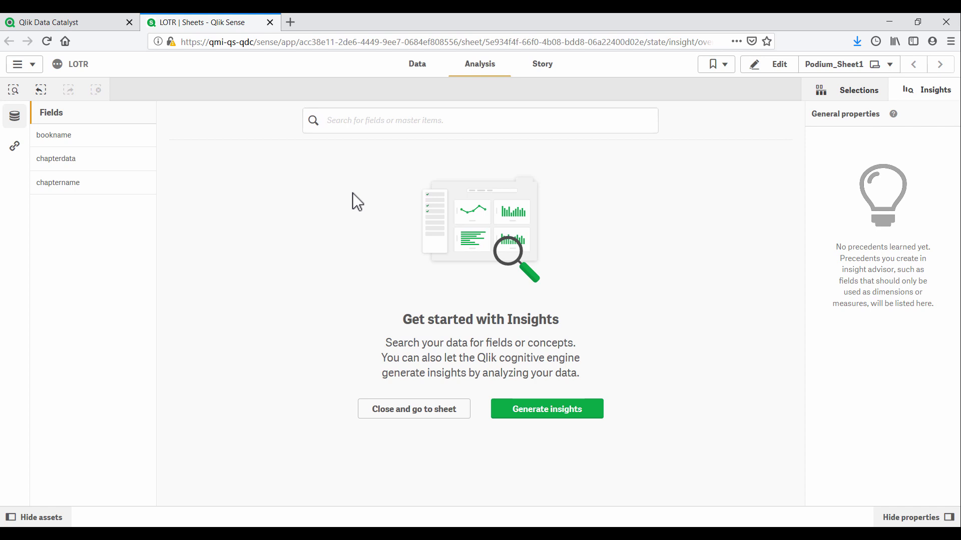
text(chap)
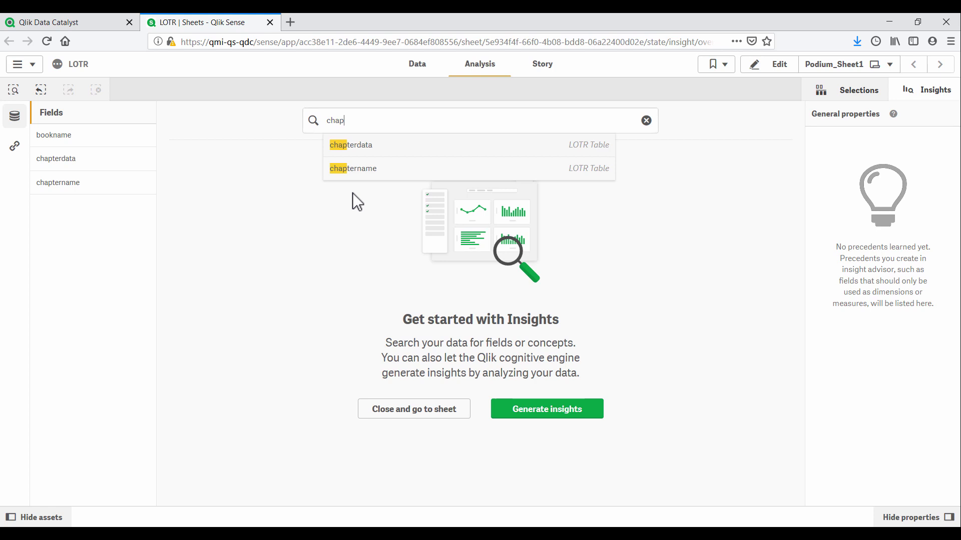
key(Down)
key(Down)
key(Return)
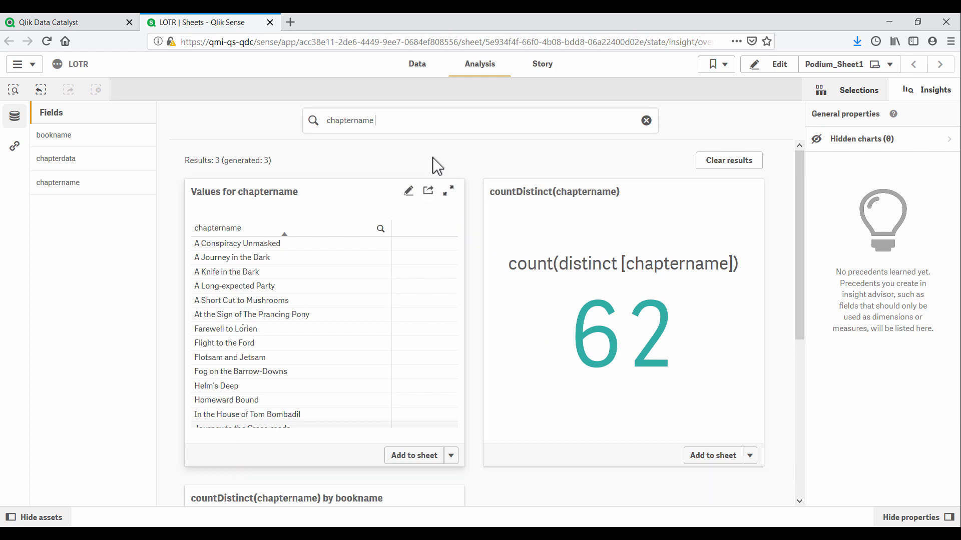
Refine the insights to 'chaptername by book', then switch to the chapterdata field
text(by book)
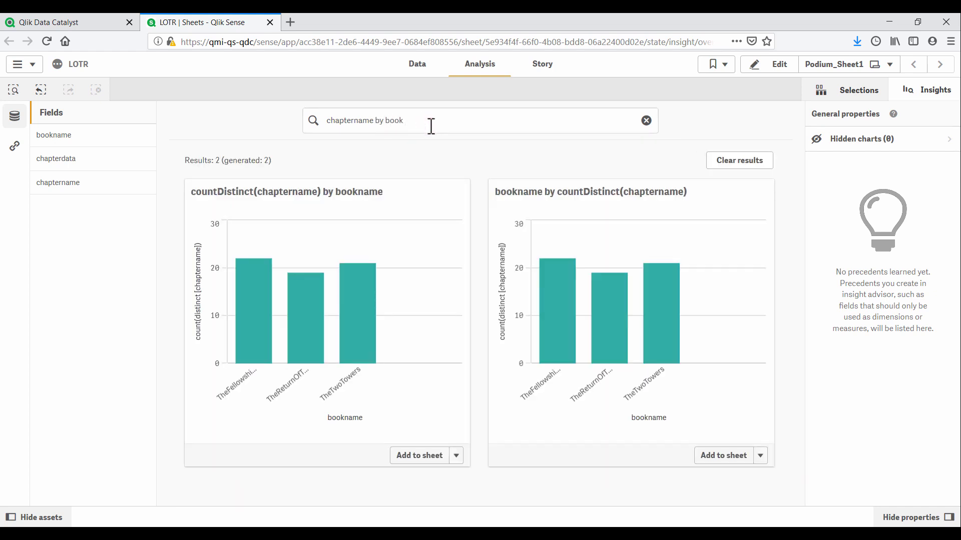
mouse_move(363, 314)
click(416, 122)
text(chap)
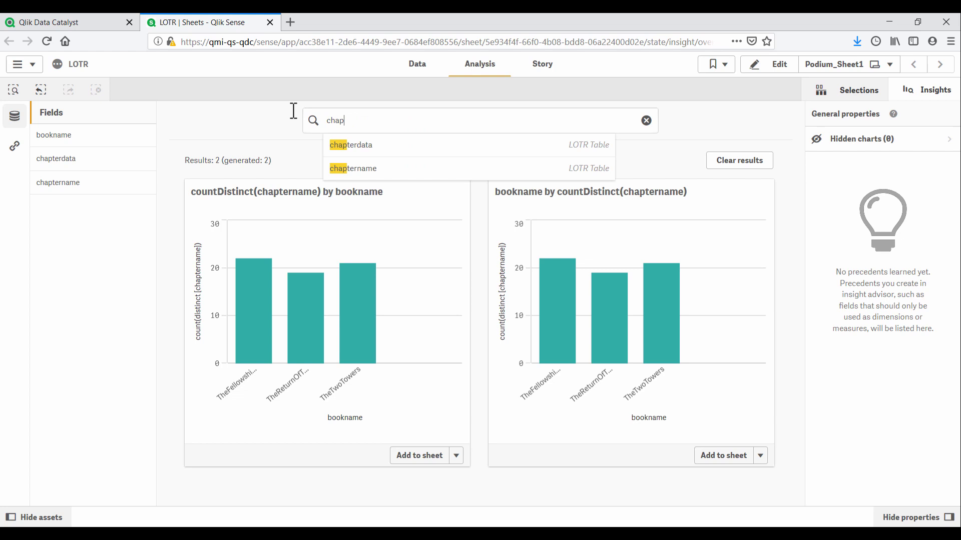
click(335, 144)
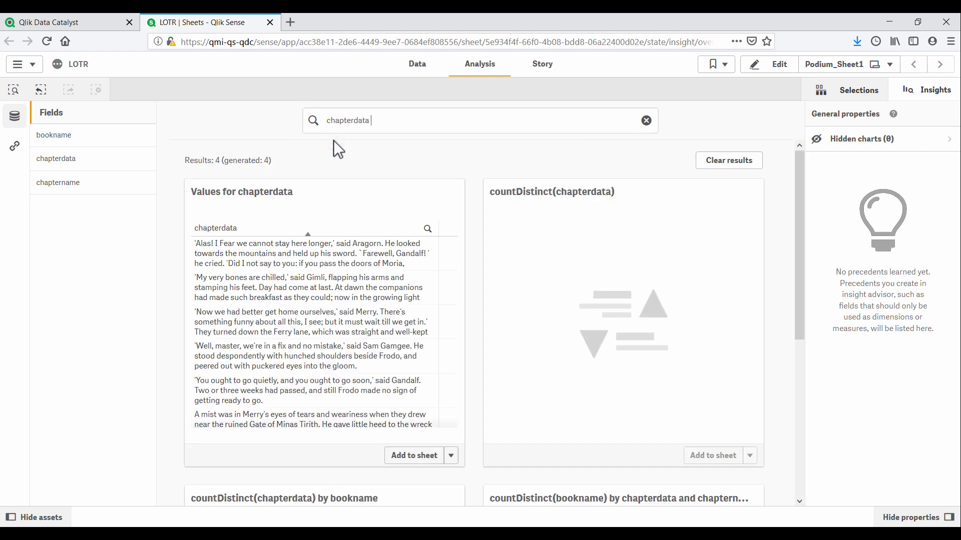
Filter chapterdata to its search matches, leaving 10 of 62 chapters counted per book
click(428, 229)
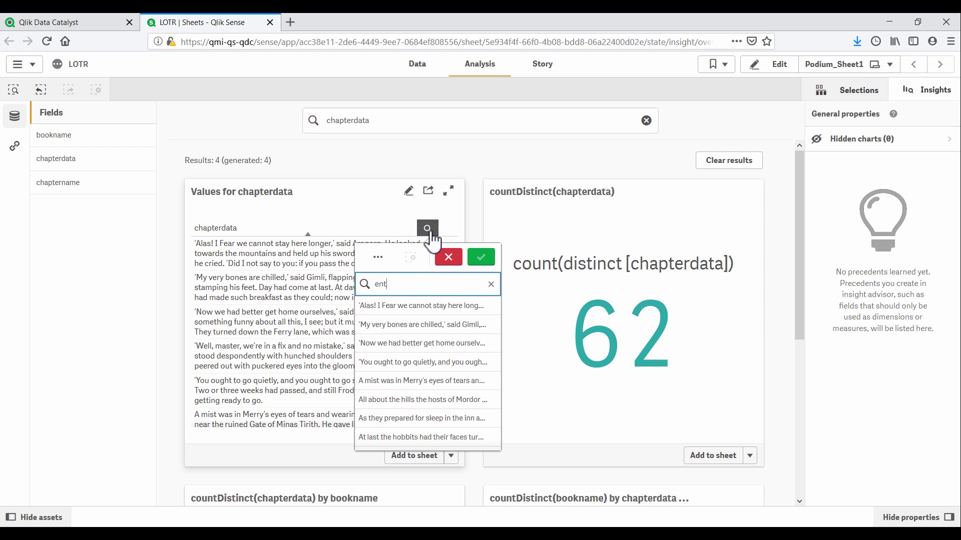
key(Return)
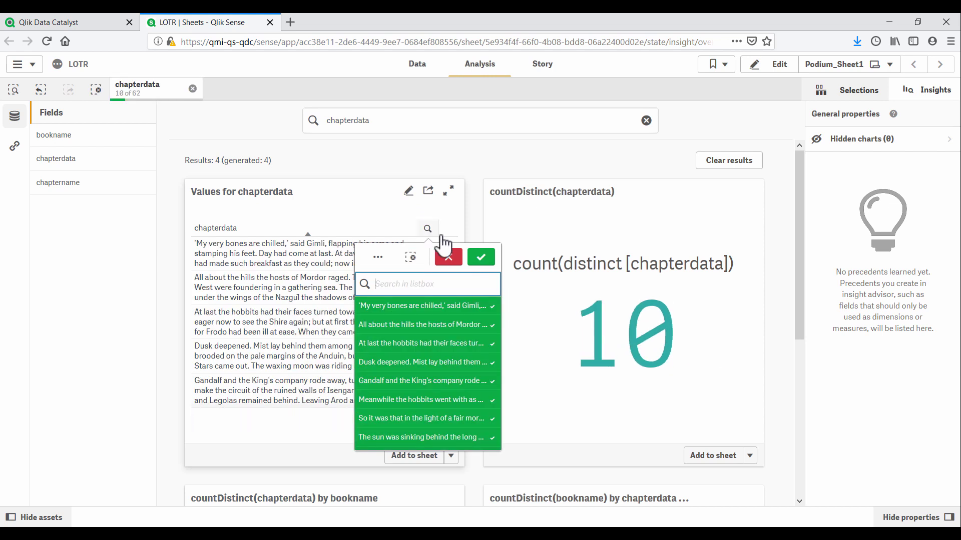
click(481, 257)
scroll(509, 280, down, 3)
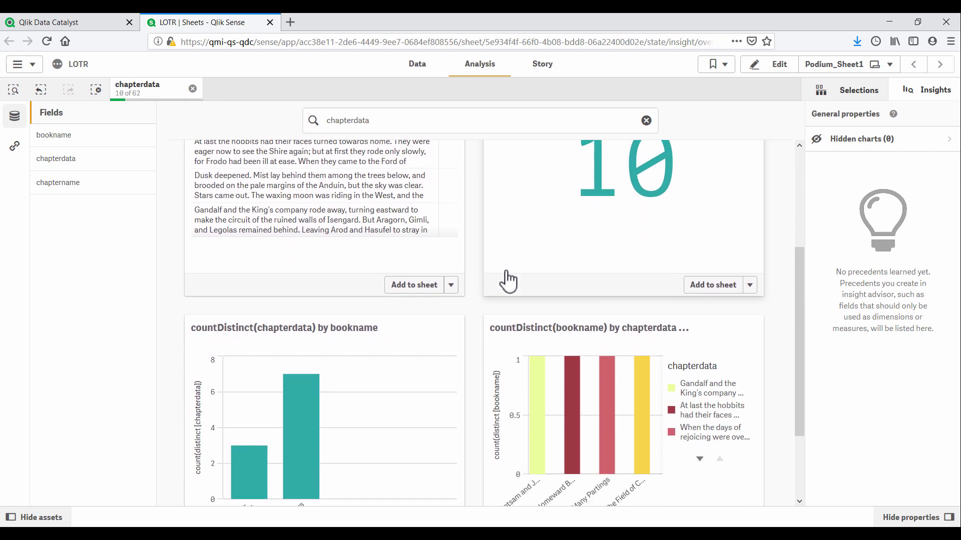
scroll(507, 272, down, 2)
mouse_move(313, 345)
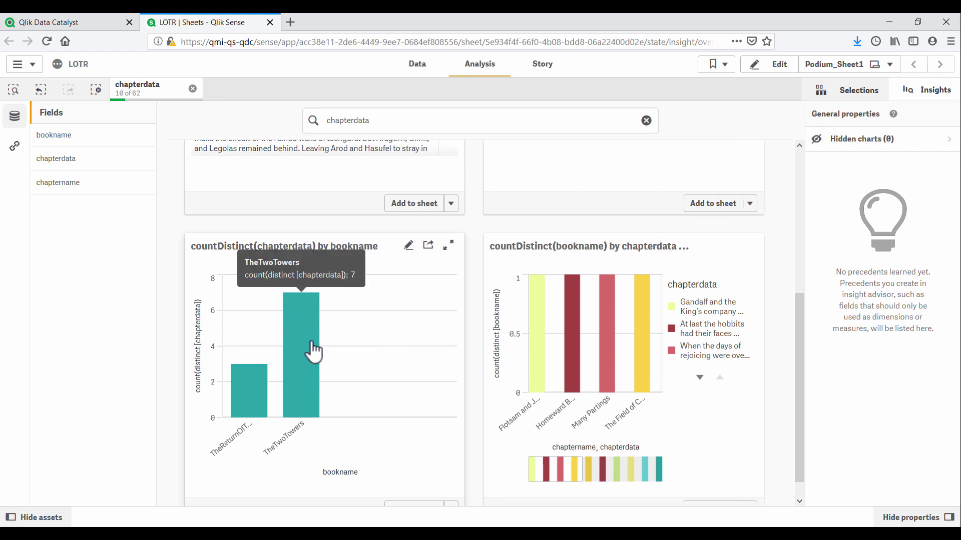
mouse_move(253, 397)
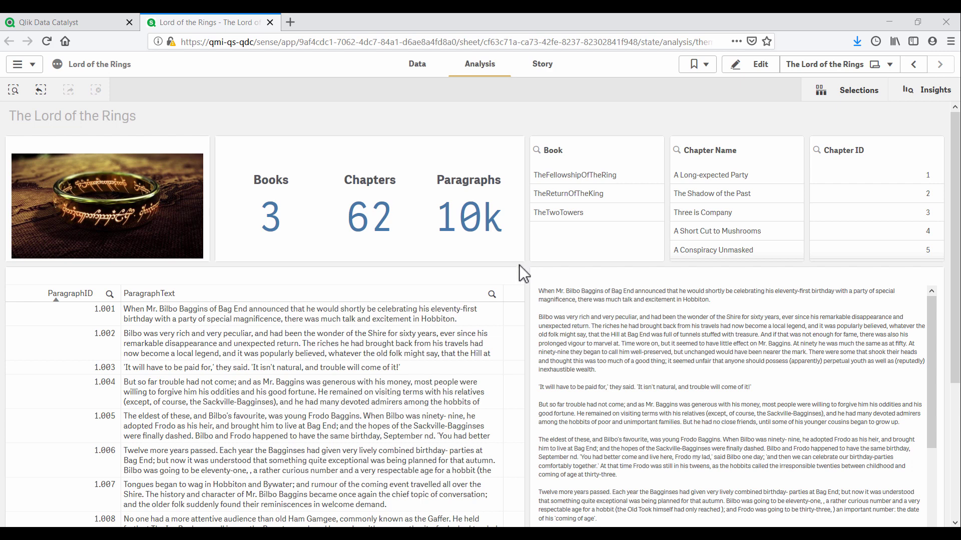
Drop a trial paragraph-ID selection and filter ParagraphText to paragraphs mentioning 'gandalf'
drag(100, 311, 79, 369)
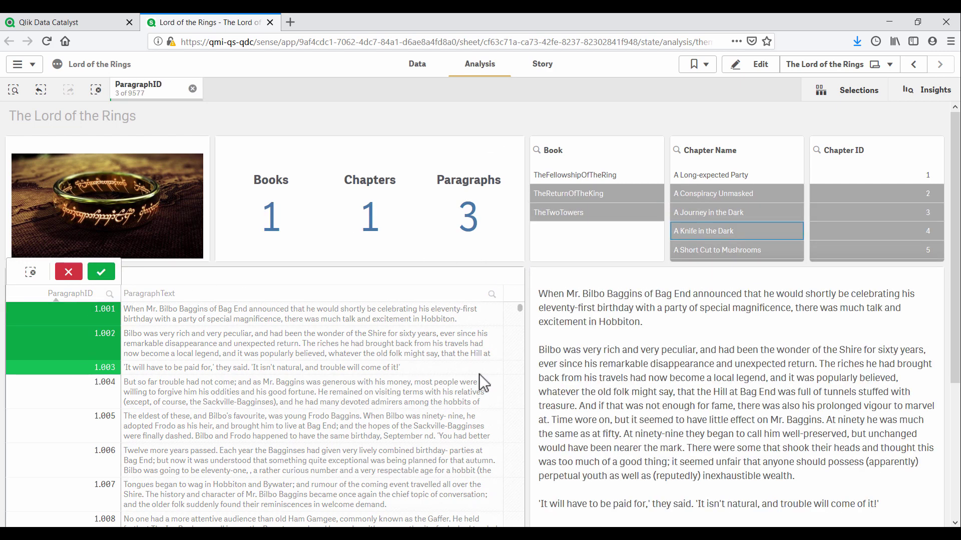
click(69, 275)
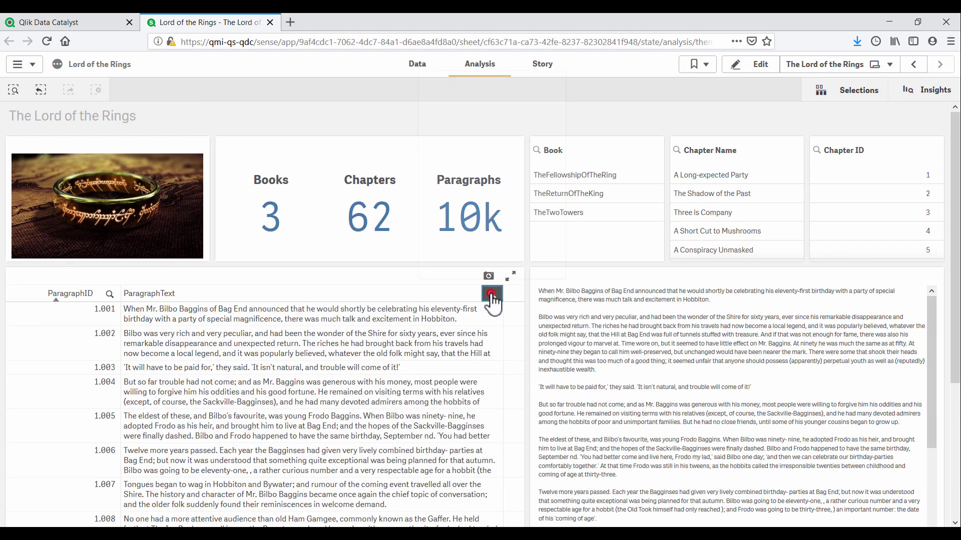
click(491, 294)
text(gandalf)
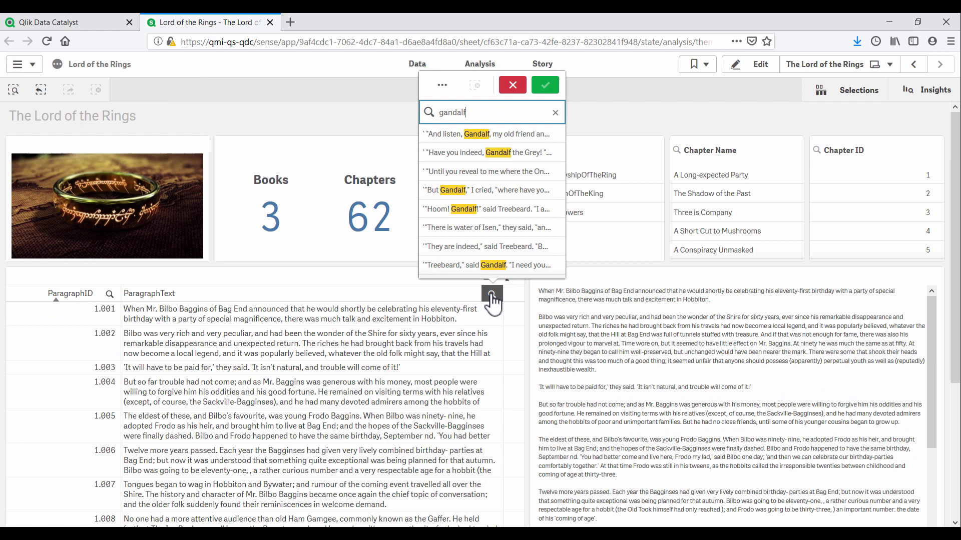
key(Return)
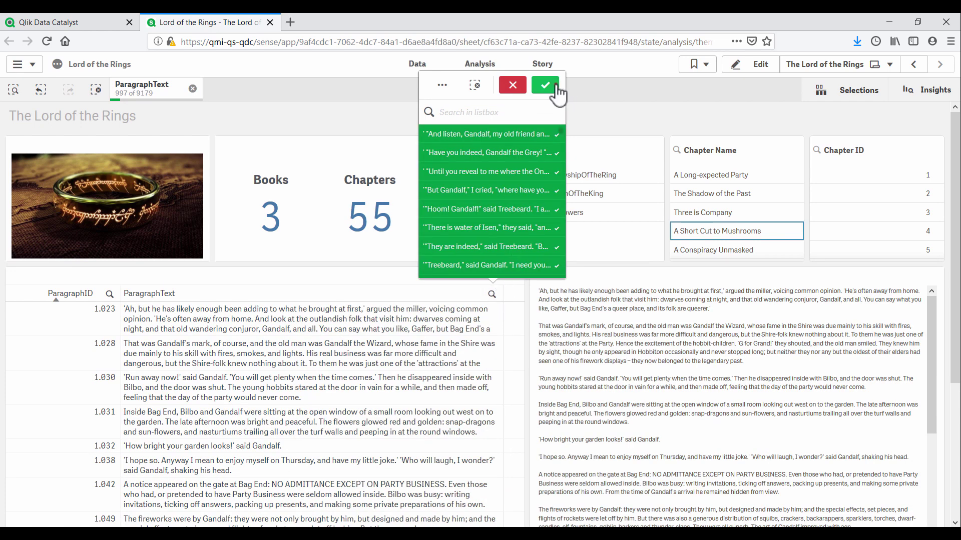
click(546, 85)
Toggle paragraph 1.028 on and off, then close the Lord of the Rings app
click(95, 349)
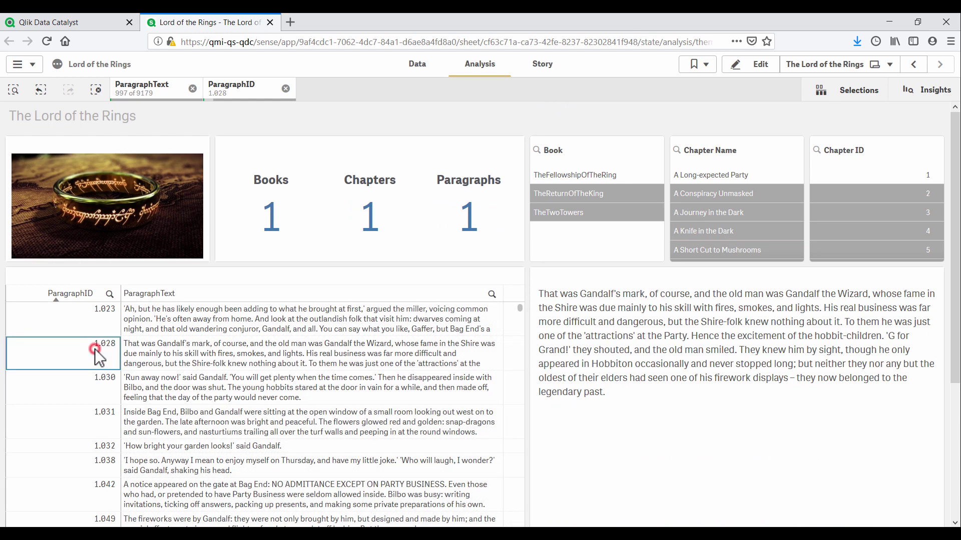
click(95, 350)
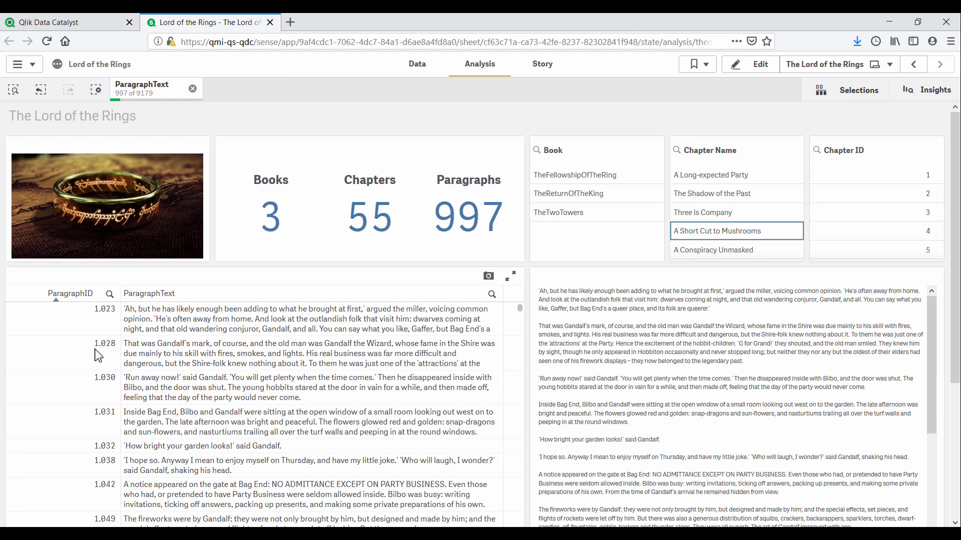
key(ctrl+w)
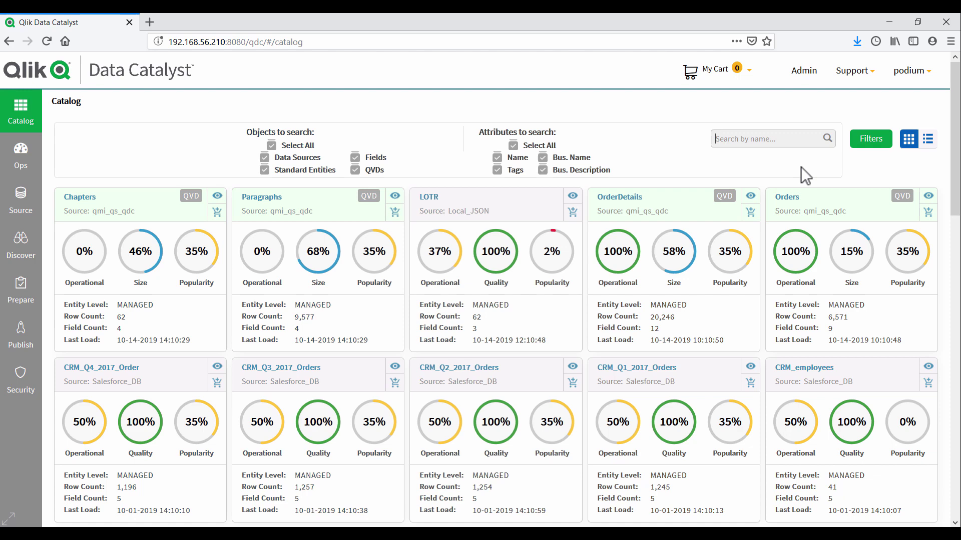
Search the catalog for the book title and add the Chapters and Paragraphs entities to the cart
text(lord of the rings)
key(Return)
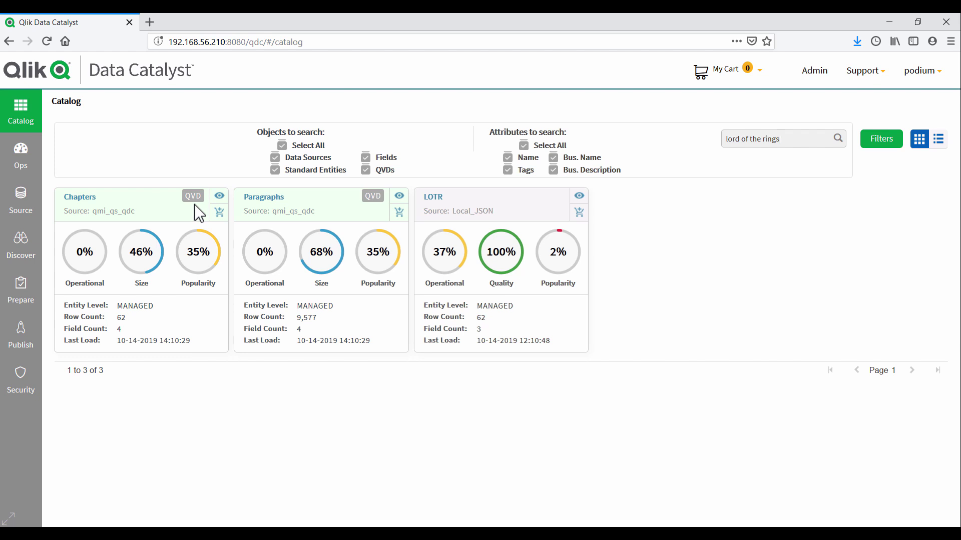
click(220, 212)
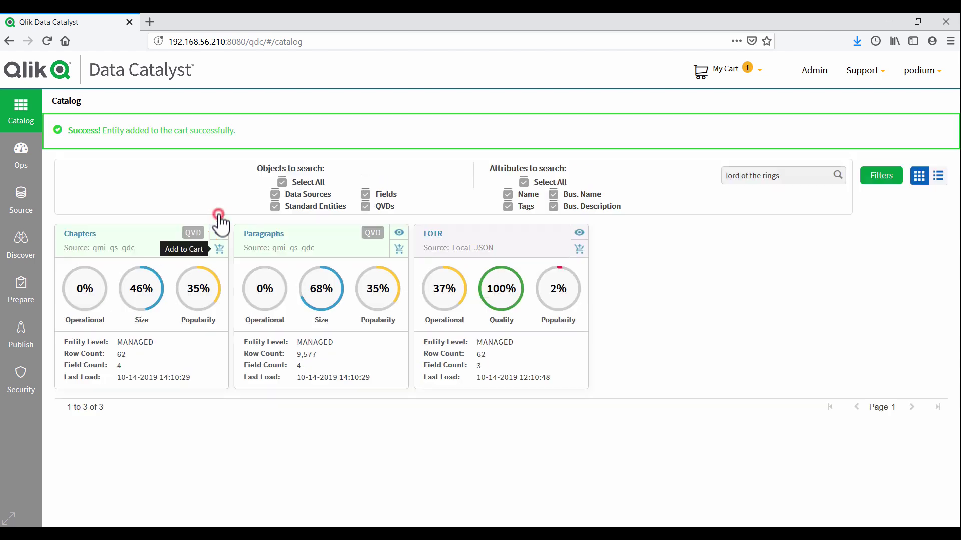
click(399, 250)
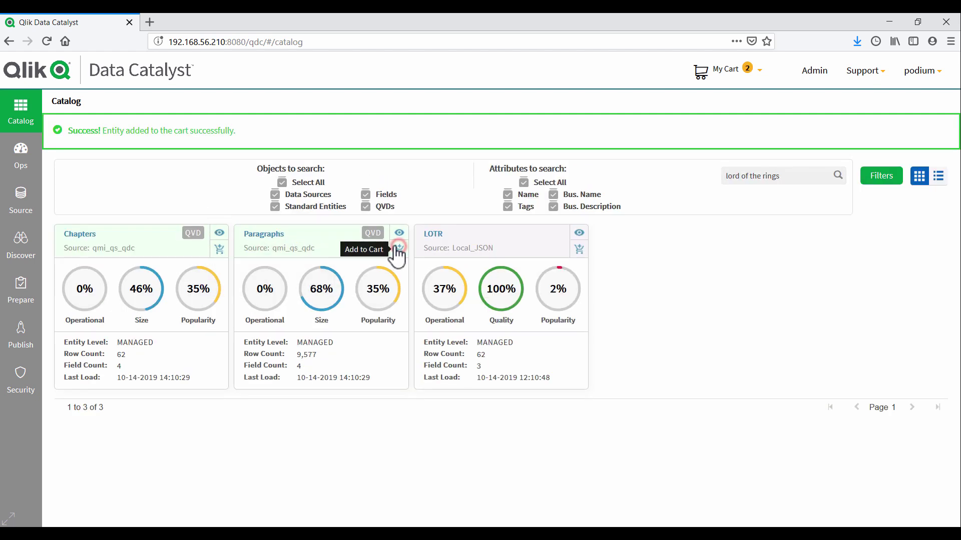
Publish the Chapters and Paragraphs entities from the cart
click(760, 69)
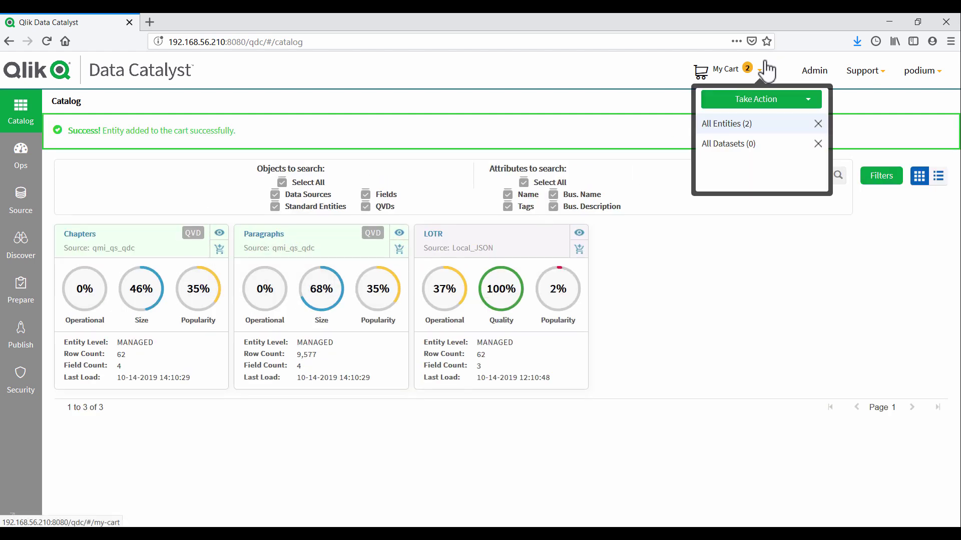
click(771, 102)
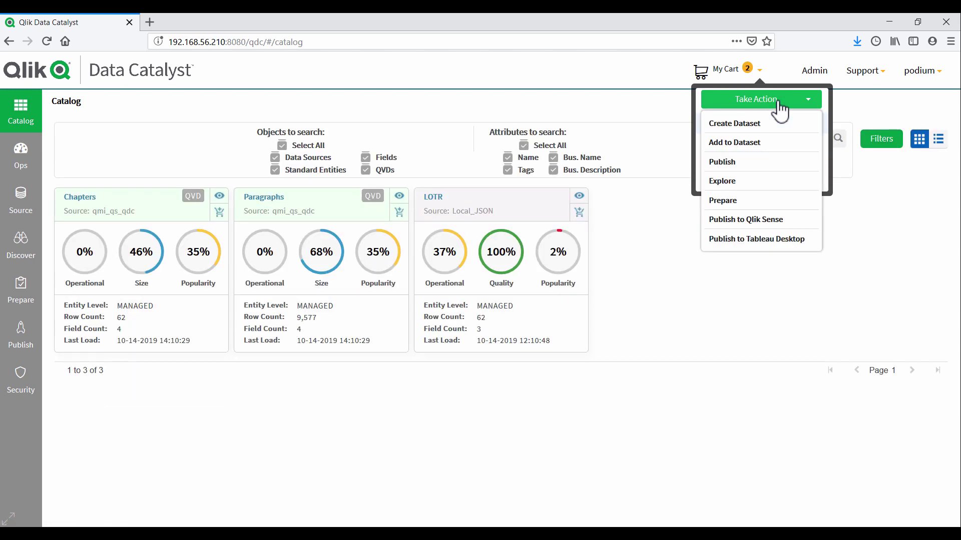
click(786, 161)
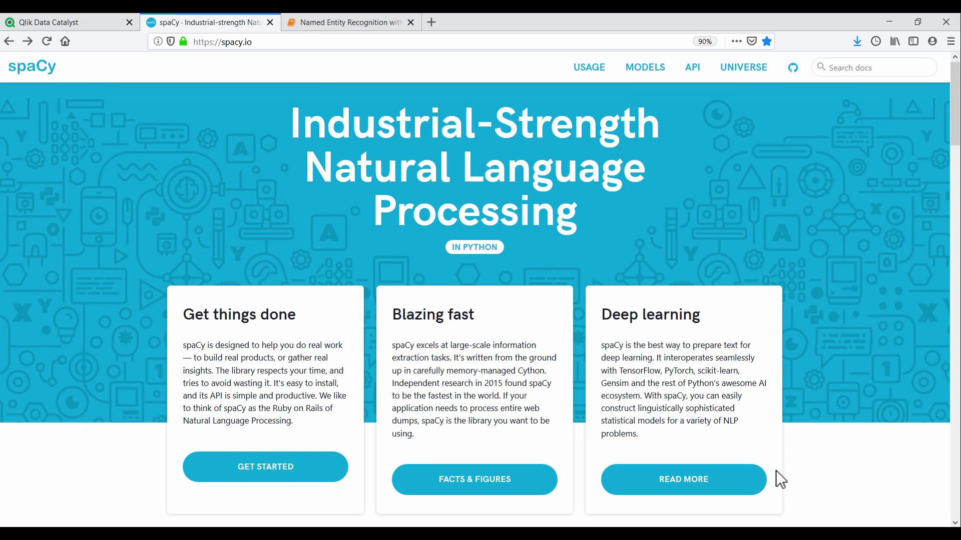
Search spaCy docs for 'named entity recognition', open Named Entity Recognition 101, then return to the notebook
click(855, 67)
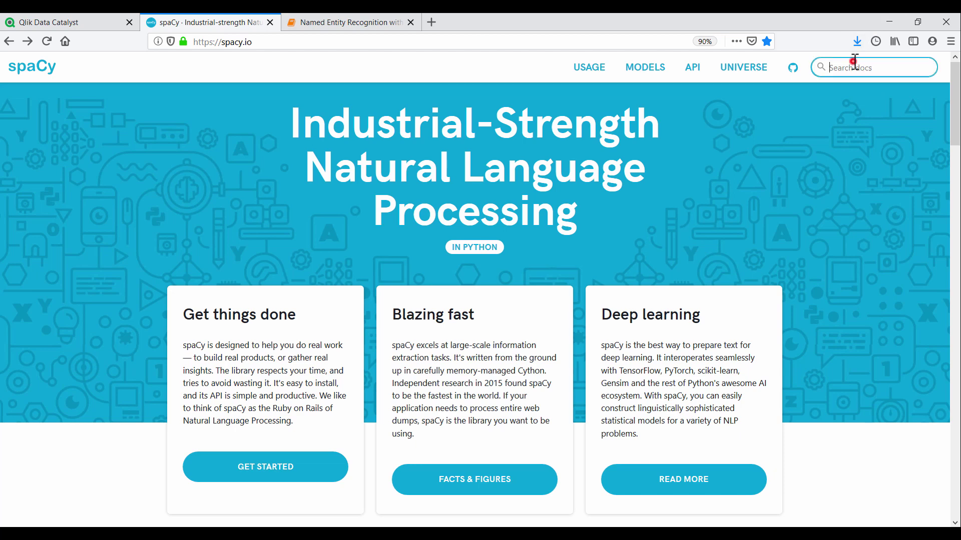
text(named entity recognition)
click(837, 171)
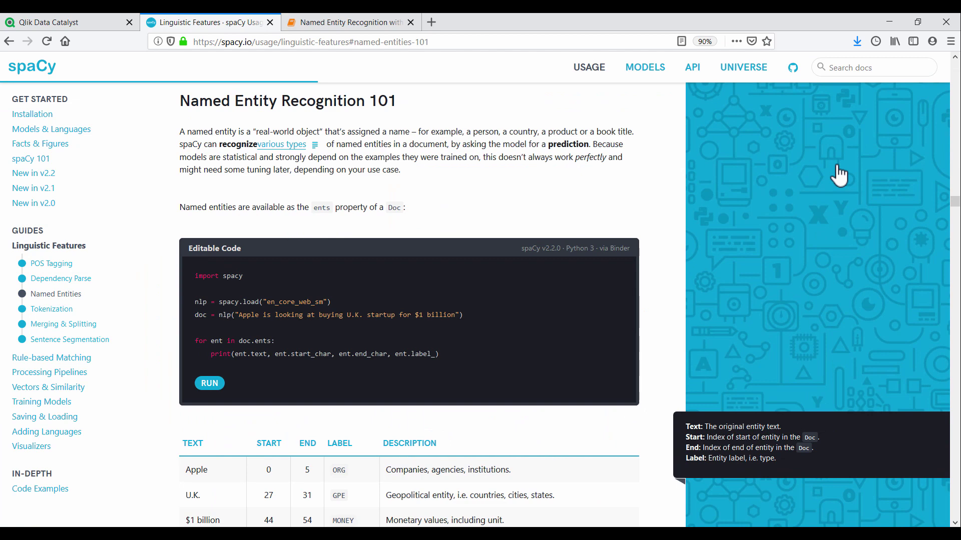
key(ctrl+Tab)
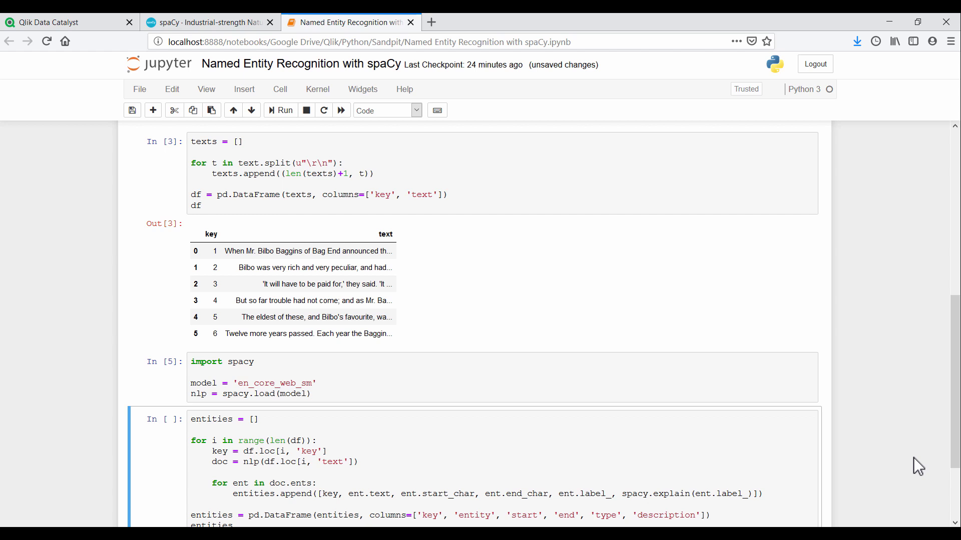
Run the entity-extraction cell and view its table of entities with start, end, type and description
scroll(913, 458, down, 4)
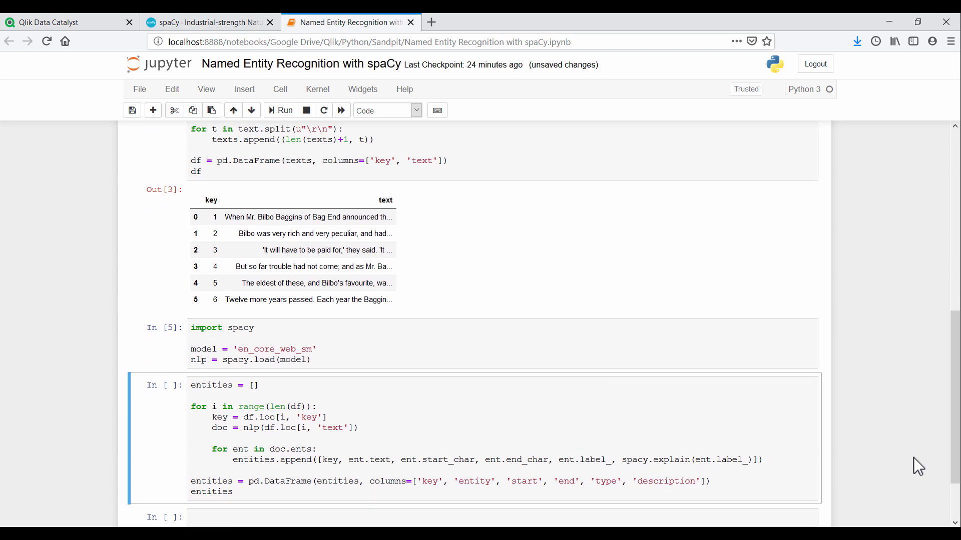
key(shift+Return)
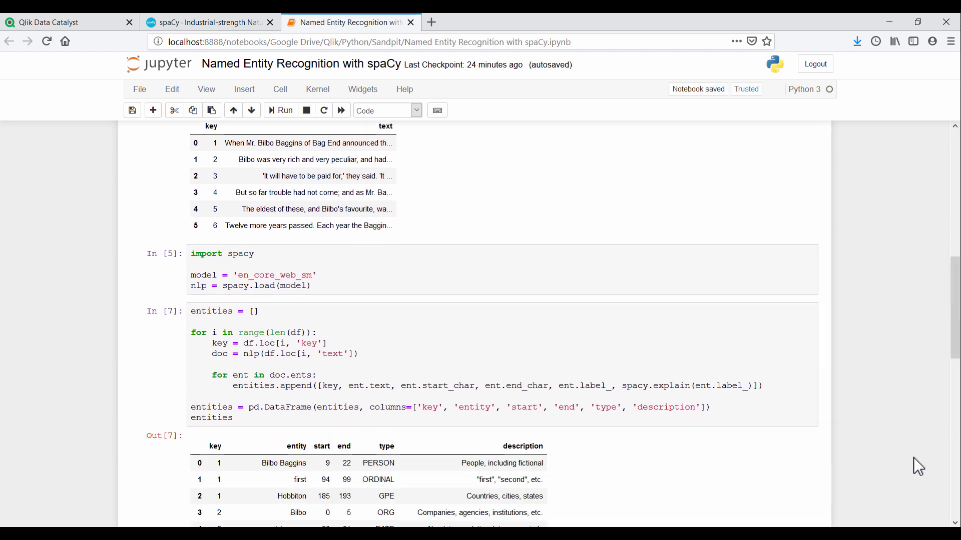
scroll(914, 457, down, 2)
scroll(913, 457, down, 5)
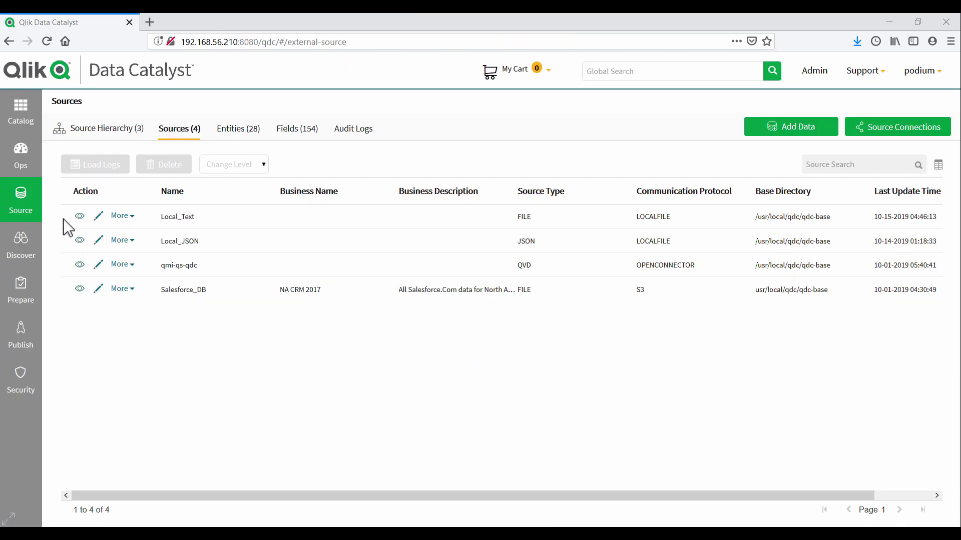
Select LOTR-Entities-v1 under the Local_Text source and start a New data load
click(80, 216)
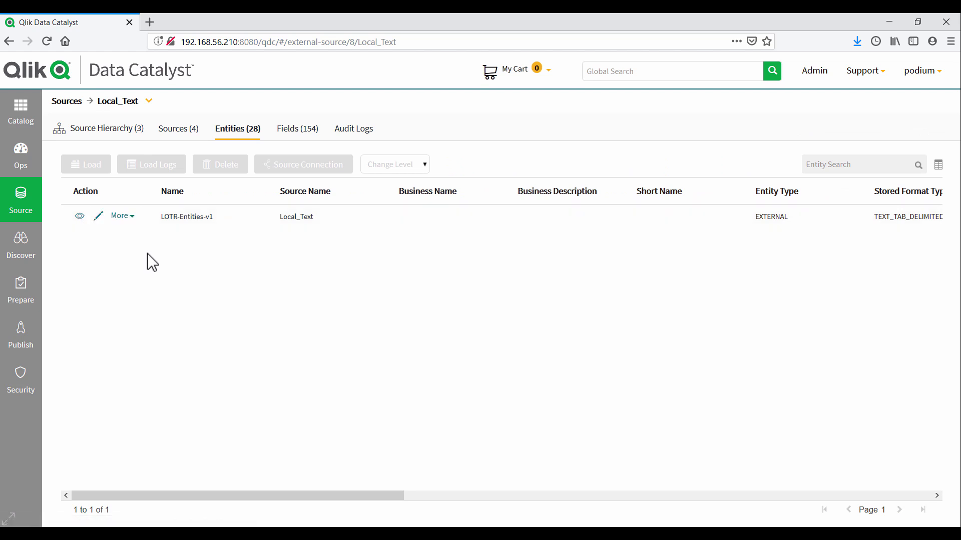
click(173, 224)
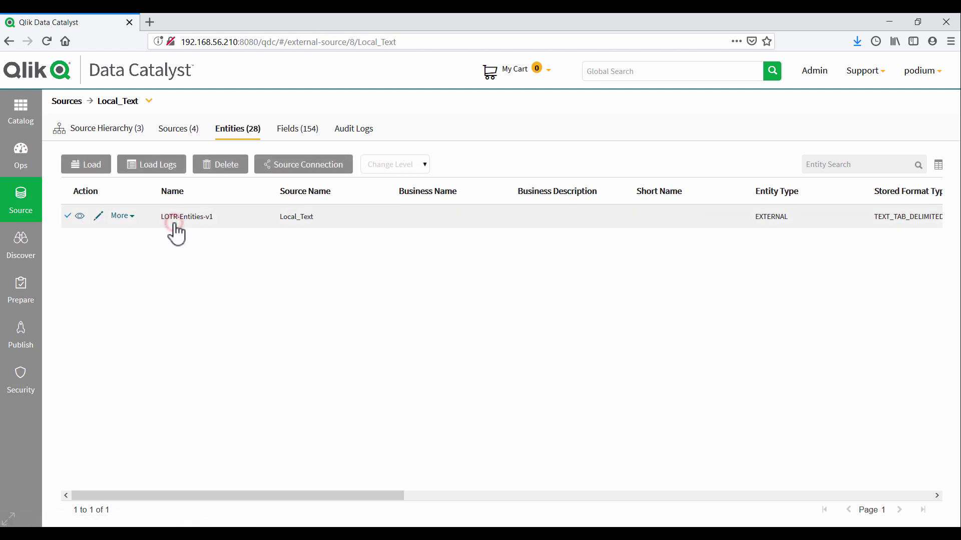
click(92, 173)
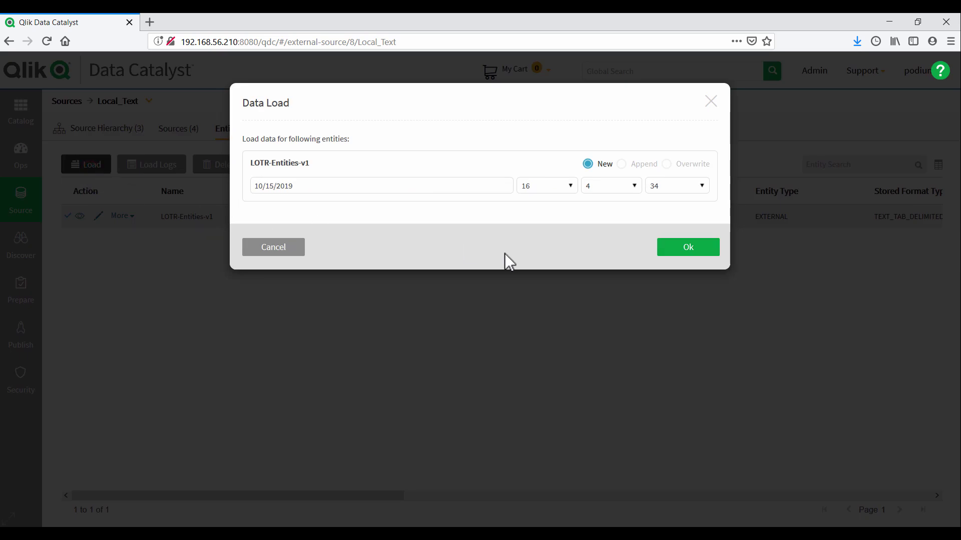
click(667, 247)
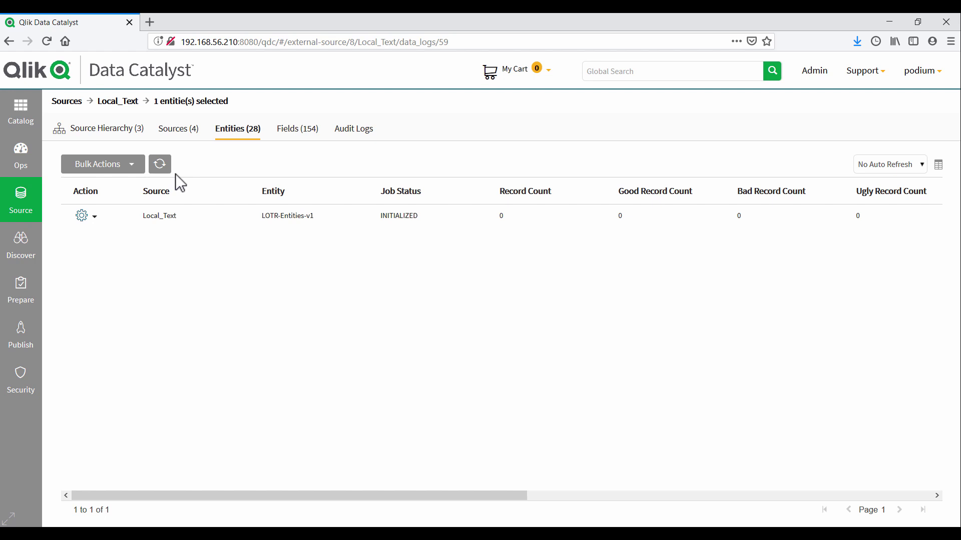
Refresh the data logs until the LOTR-Entities-v1 load job shows 23738 records
click(160, 166)
click(160, 166)
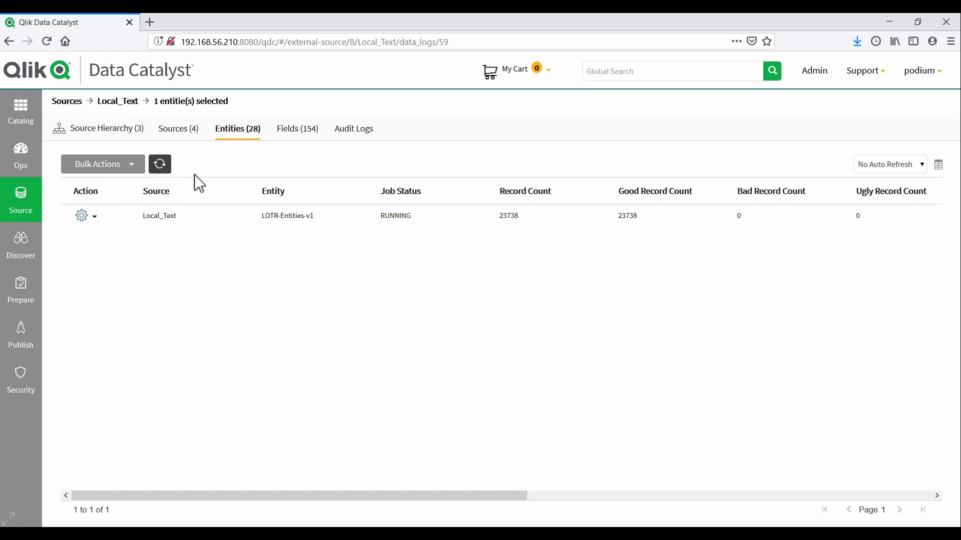
click(605, 219)
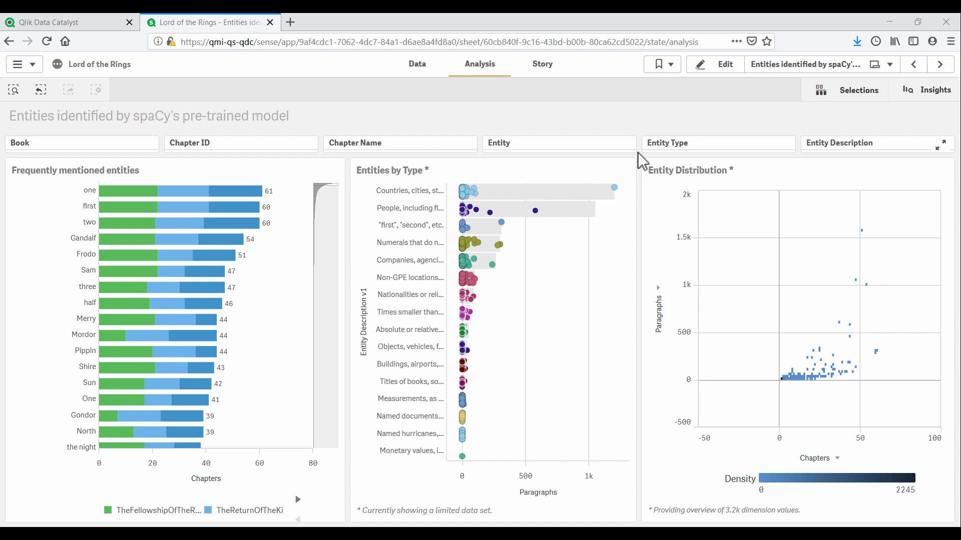
click(594, 149)
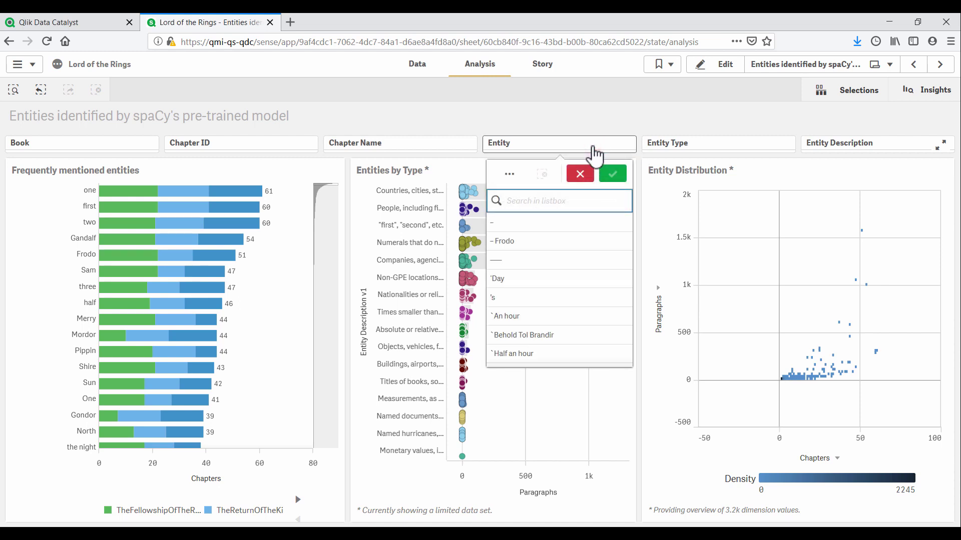
text(gandalf)
key(Return)
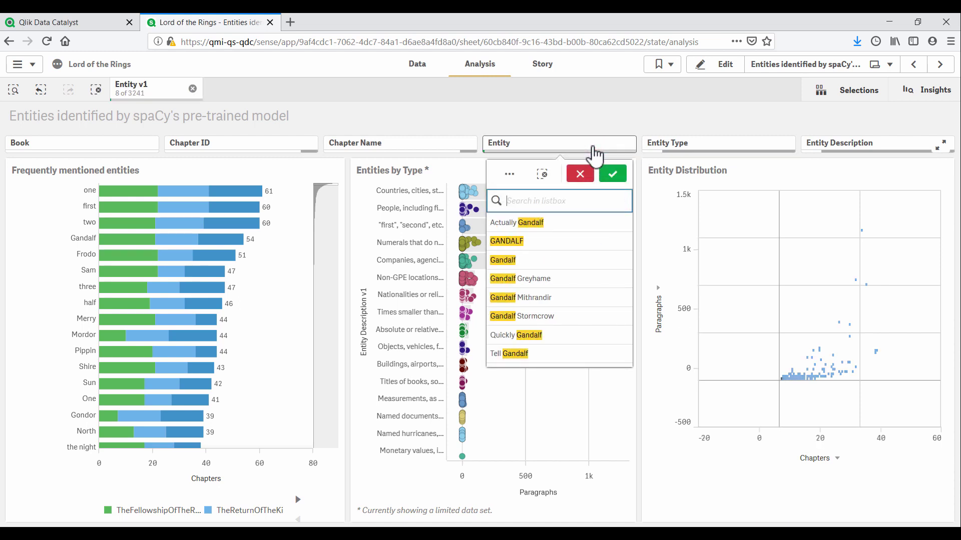
click(607, 173)
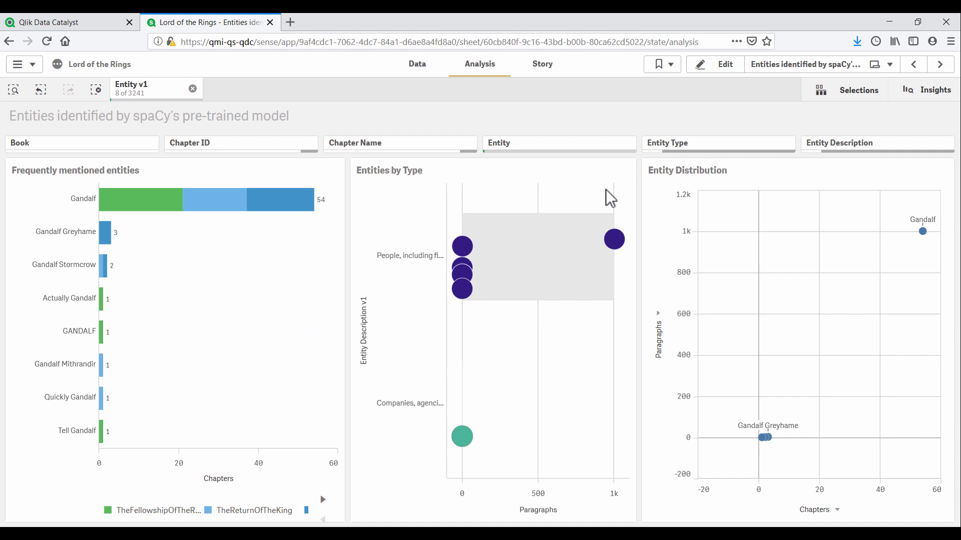
mouse_move(619, 244)
mouse_move(465, 440)
click(192, 88)
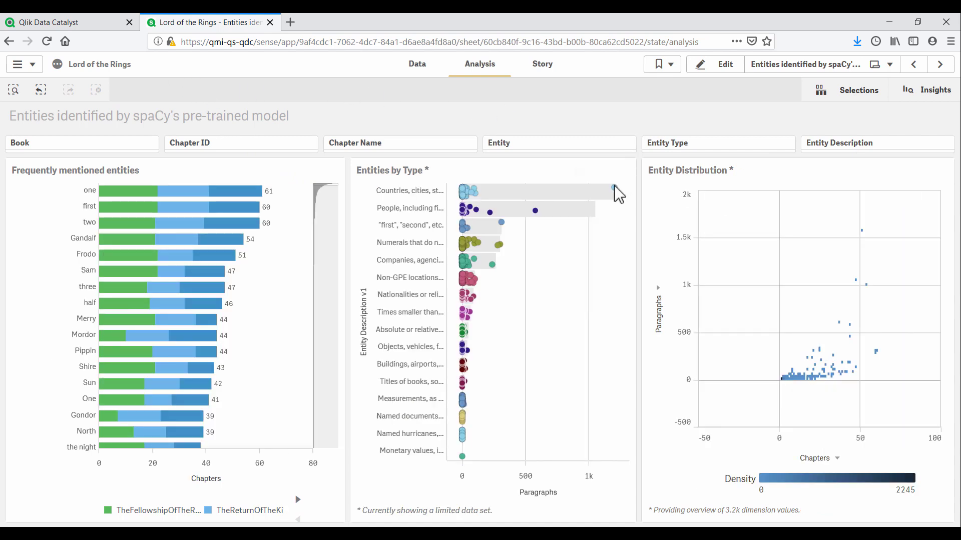
mouse_move(615, 187)
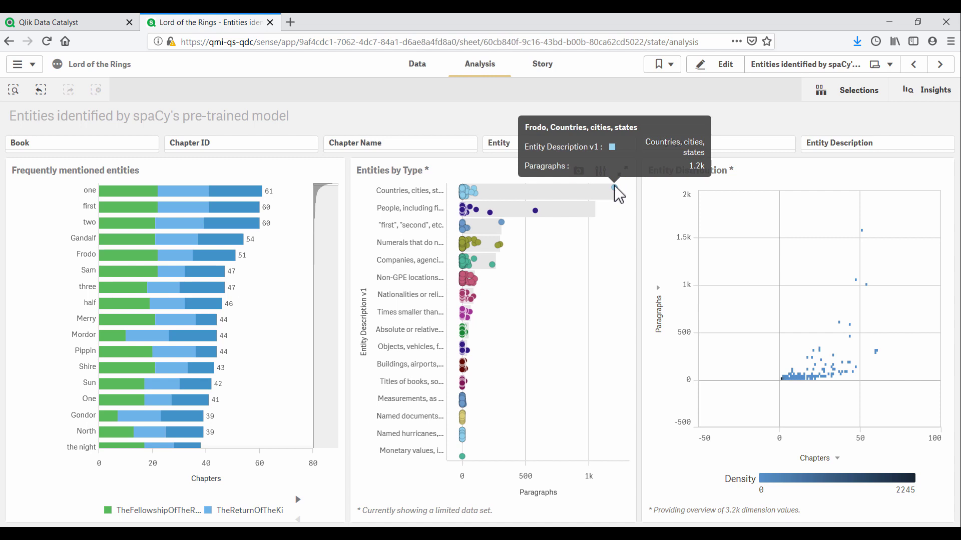
mouse_move(494, 265)
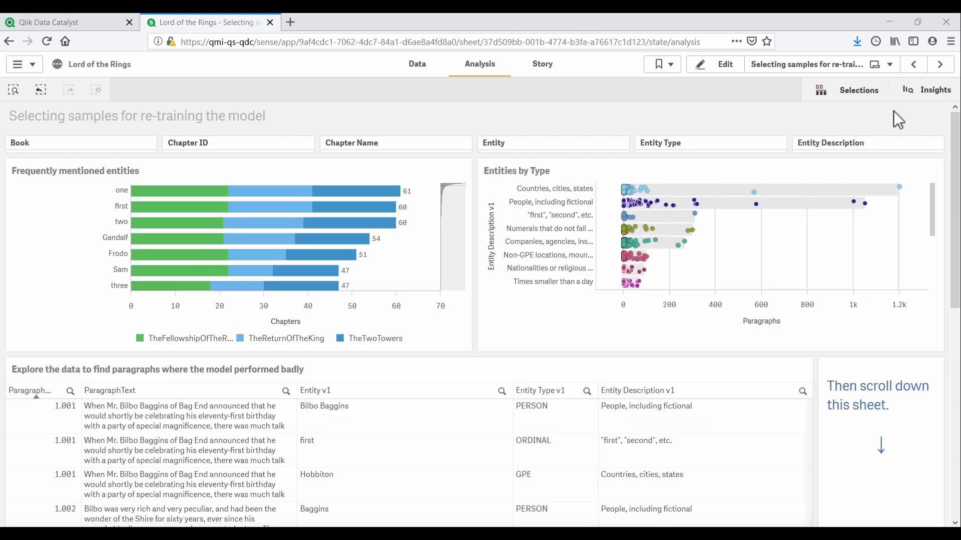
Filter to the entity Frodo labelled as companies or as countries, cities, states
click(900, 187)
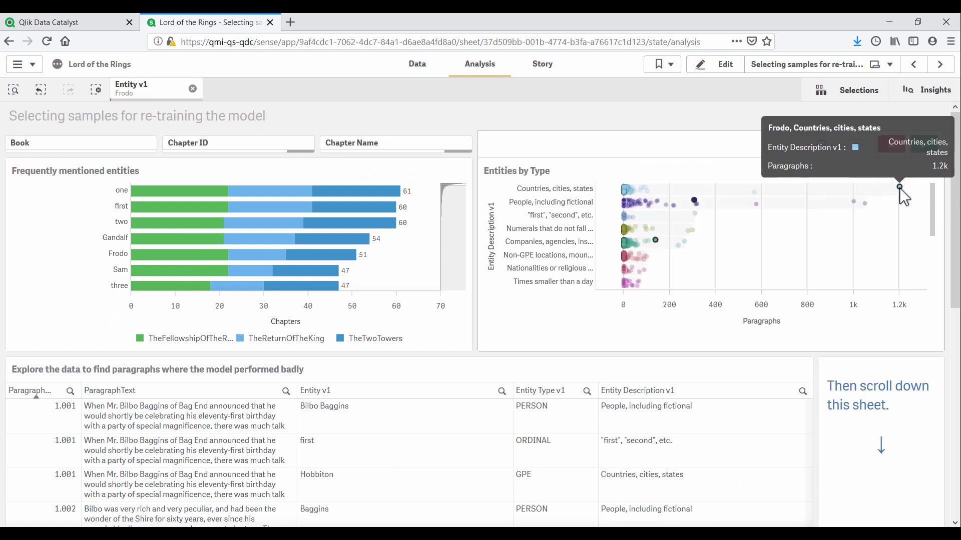
click(925, 146)
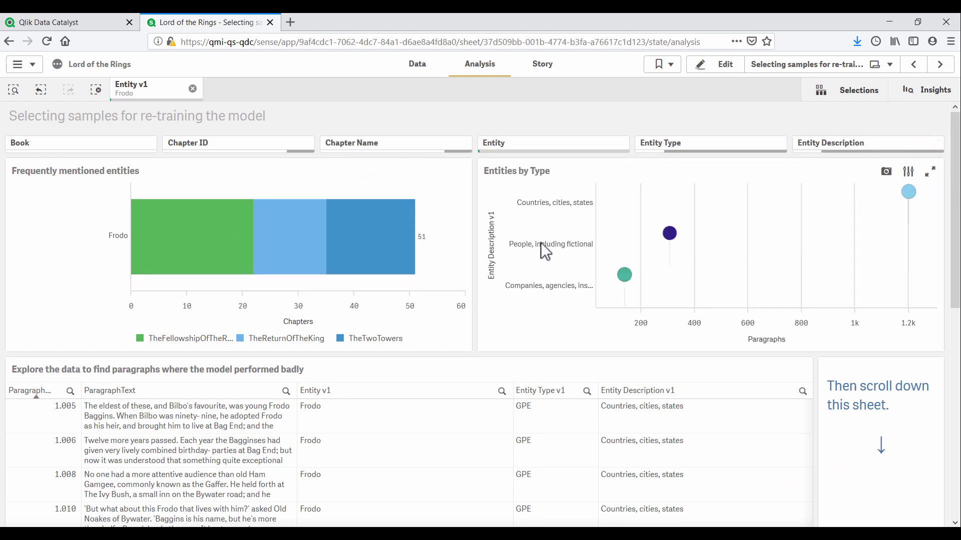
click(519, 286)
click(547, 204)
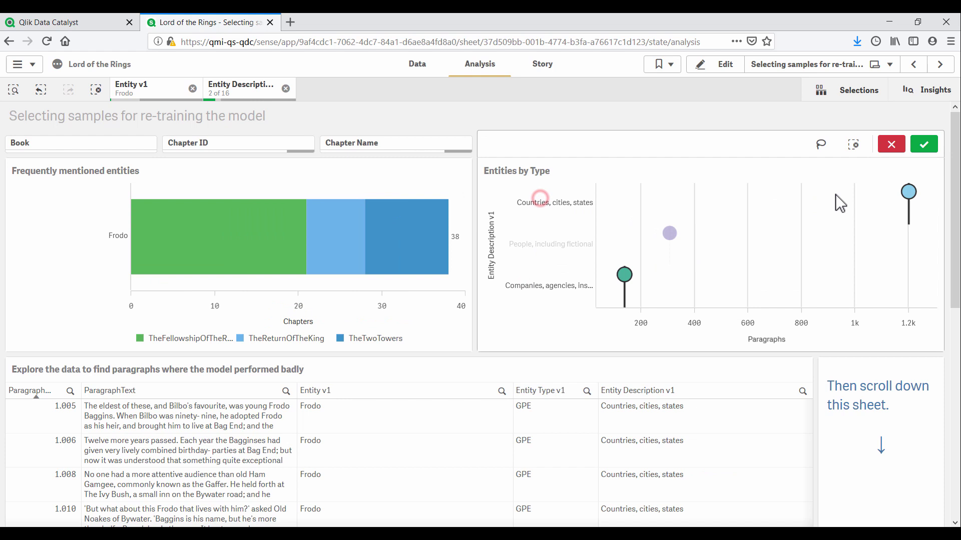
click(924, 147)
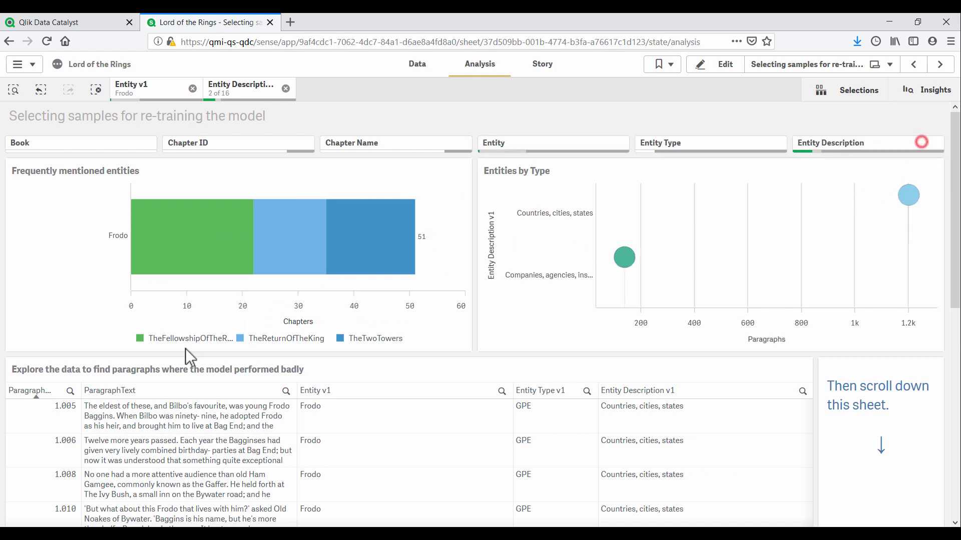
Select all possible paragraph IDs for those Frodo mislabels
click(70, 390)
click(30, 183)
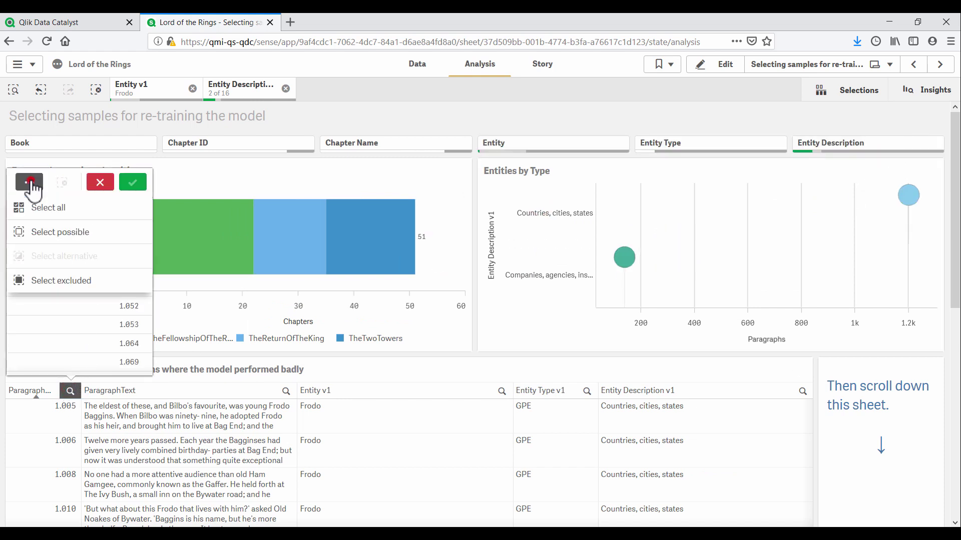
click(42, 233)
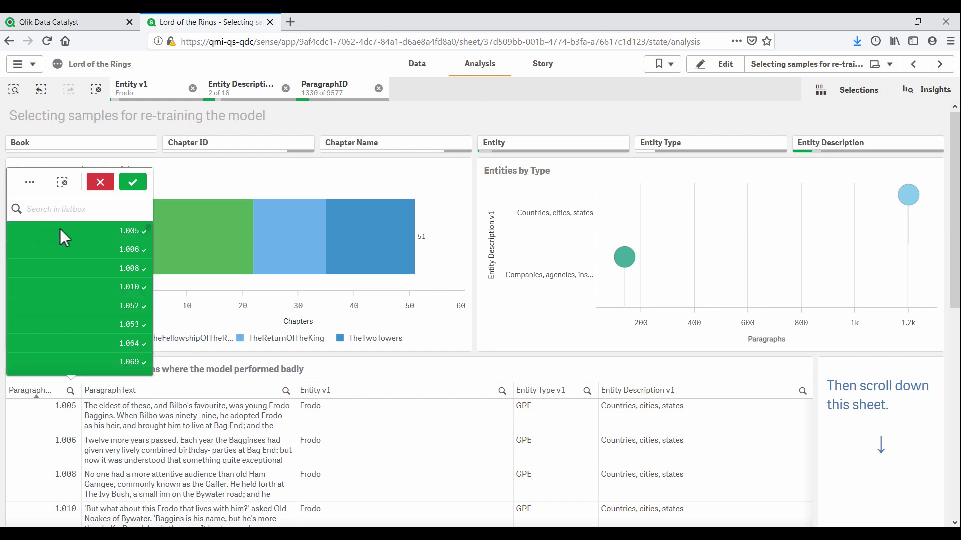
click(136, 184)
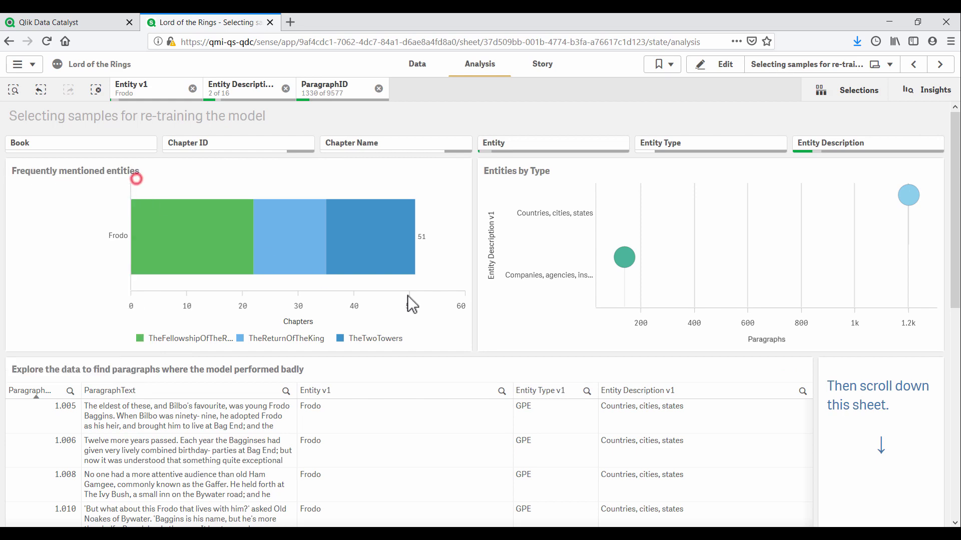
Export the filtered table's data for retraining
scroll(472, 334, down, 8)
scroll(471, 334, down, 3)
right_click(471, 335)
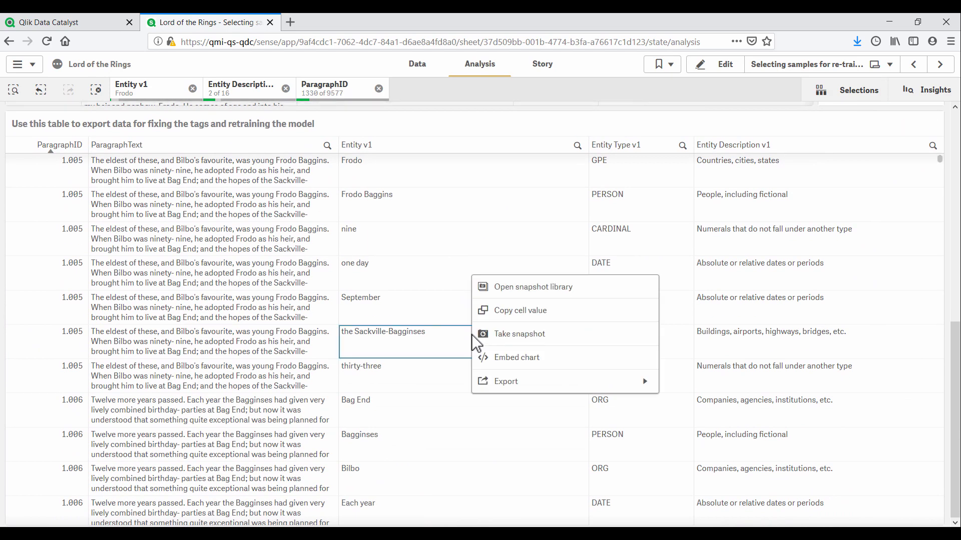
click(531, 380)
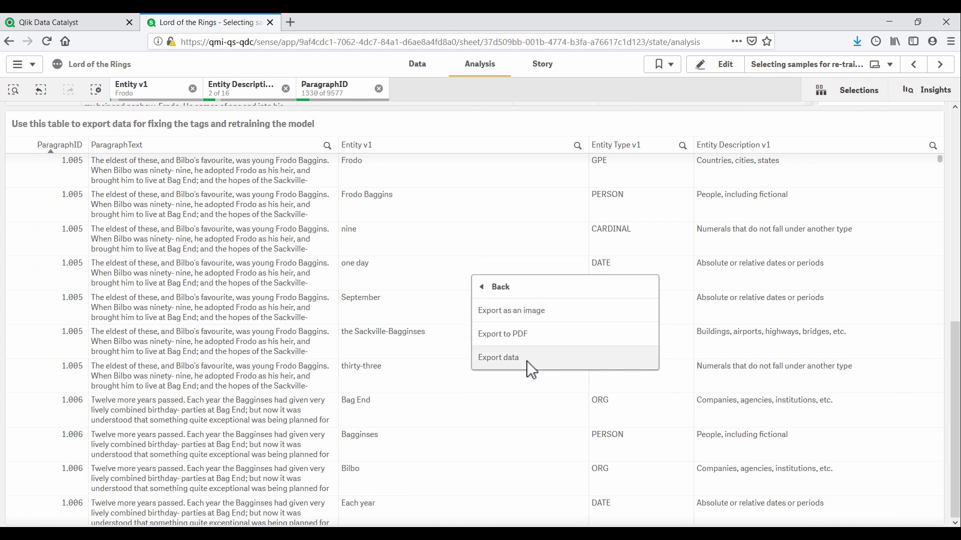
click(525, 359)
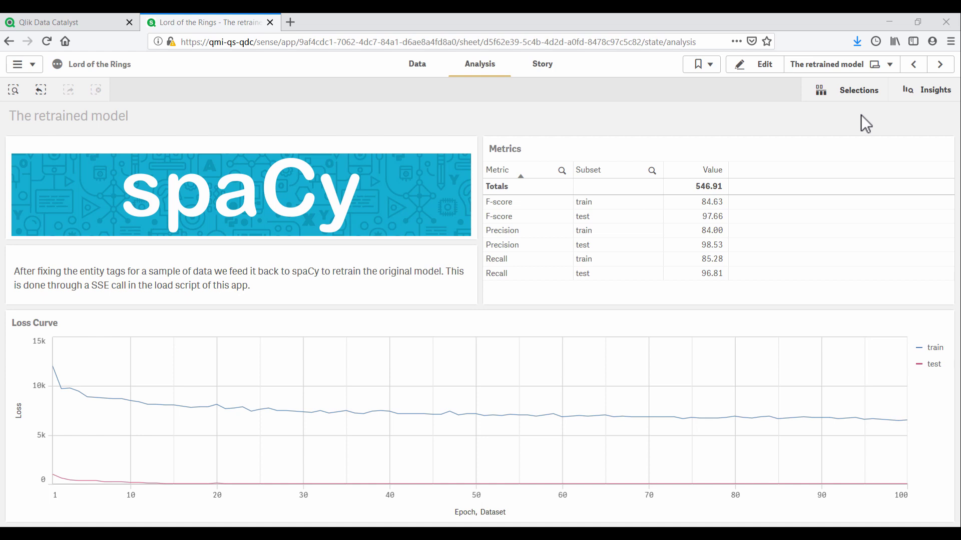
Go to the Model Comparison sheet comparing pre-trained and retrained entity types per paragraph
click(942, 65)
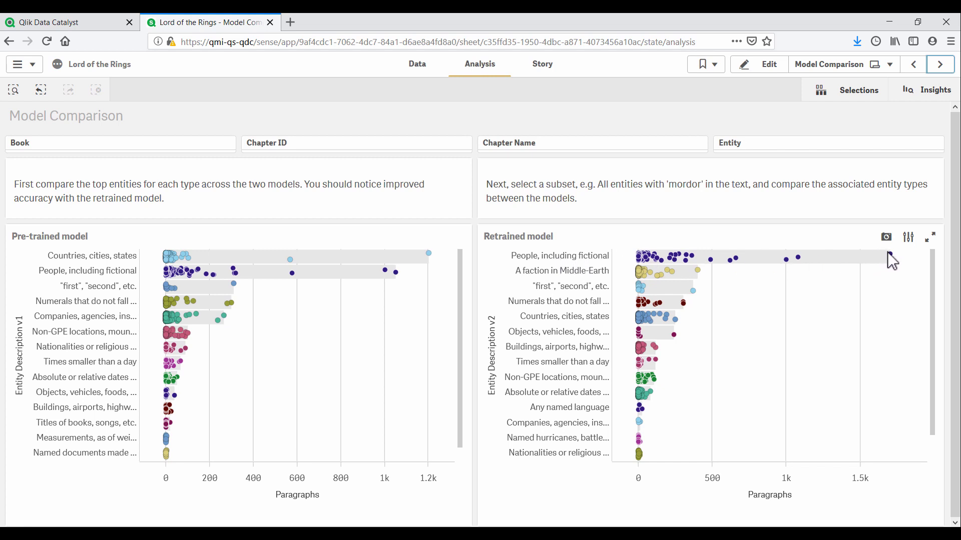
Inspect entity dots in both type charts, then advance to the Entity Associations sheet
mouse_move(890, 255)
mouse_move(697, 269)
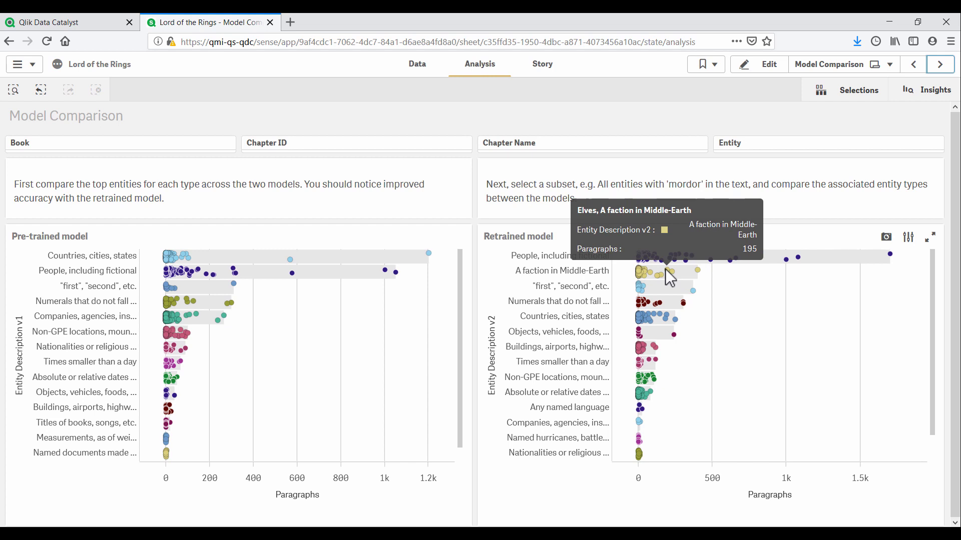
click(939, 64)
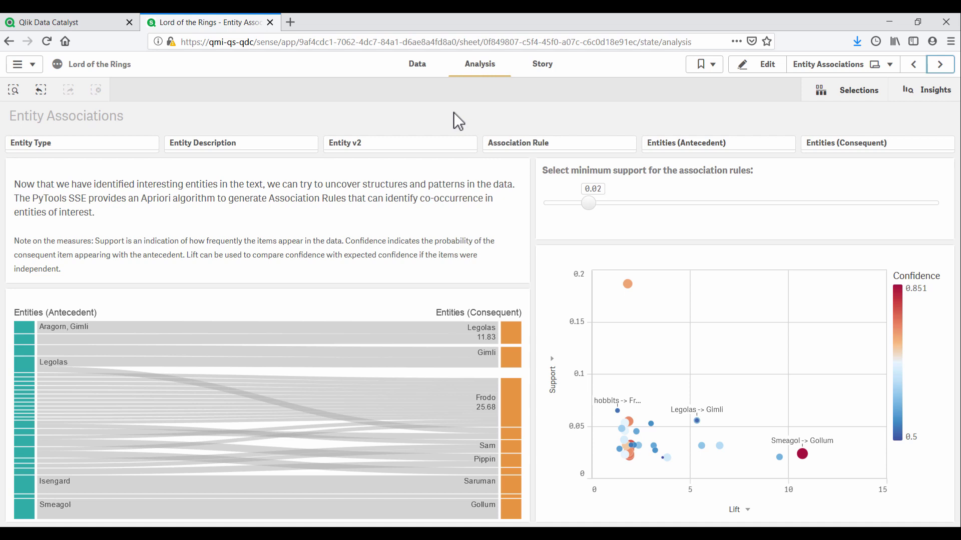
mouse_move(496, 297)
click(517, 334)
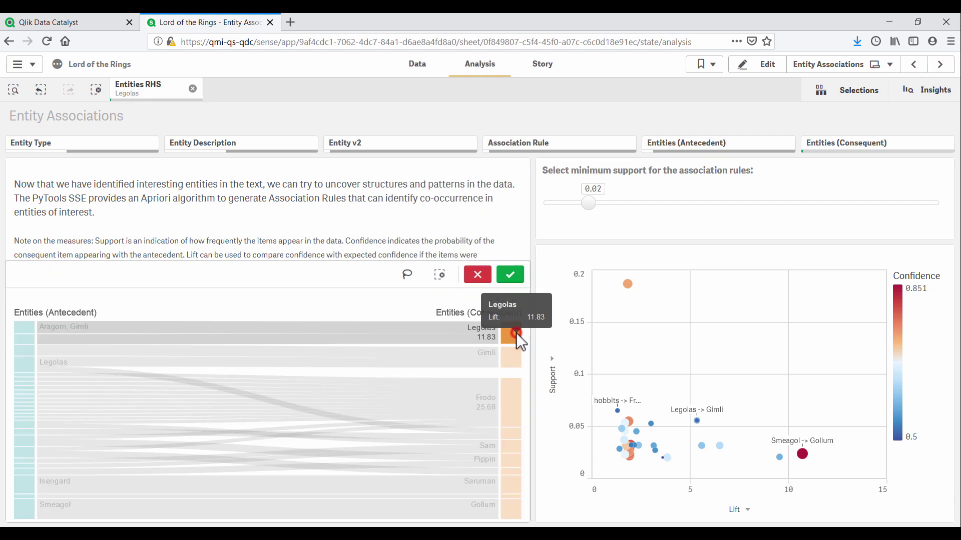
click(513, 273)
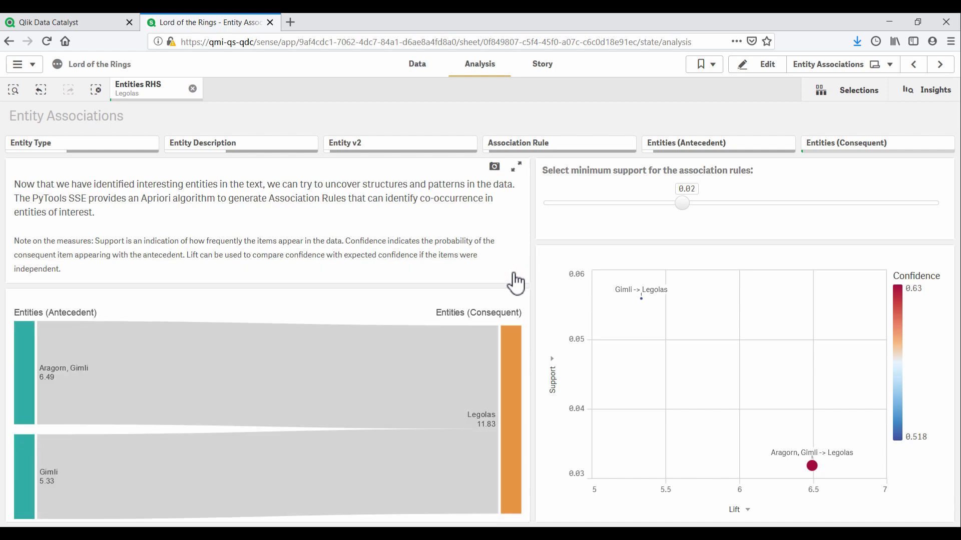
click(193, 89)
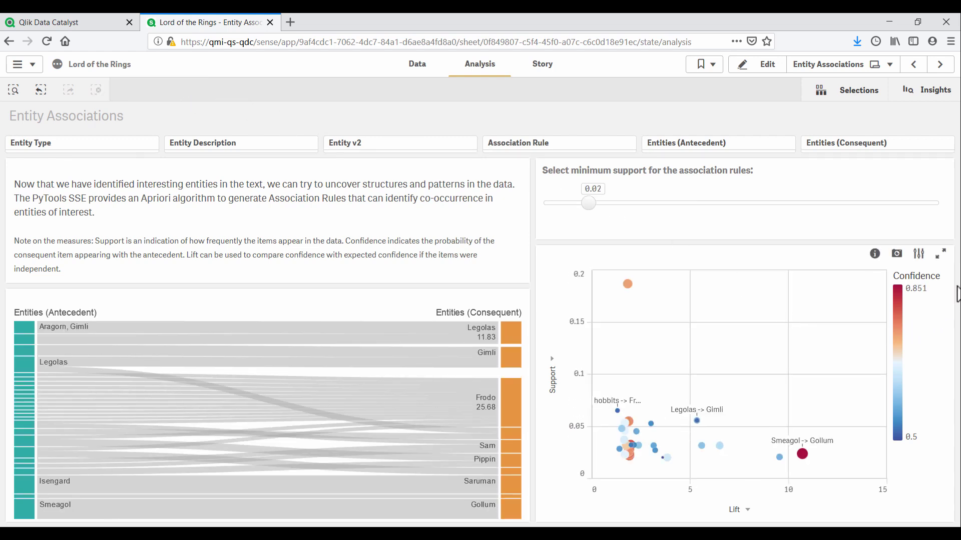
click(945, 257)
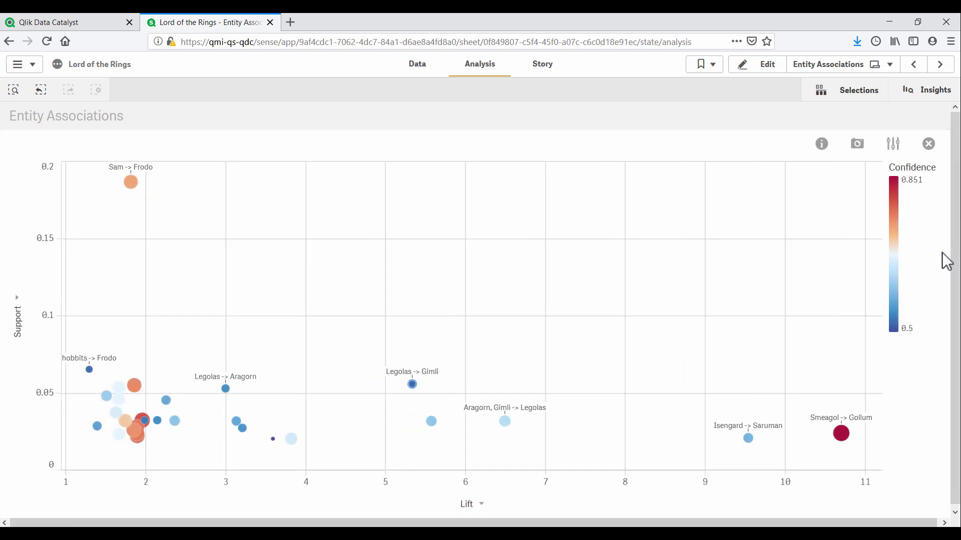
drag(766, 313, 710, 311)
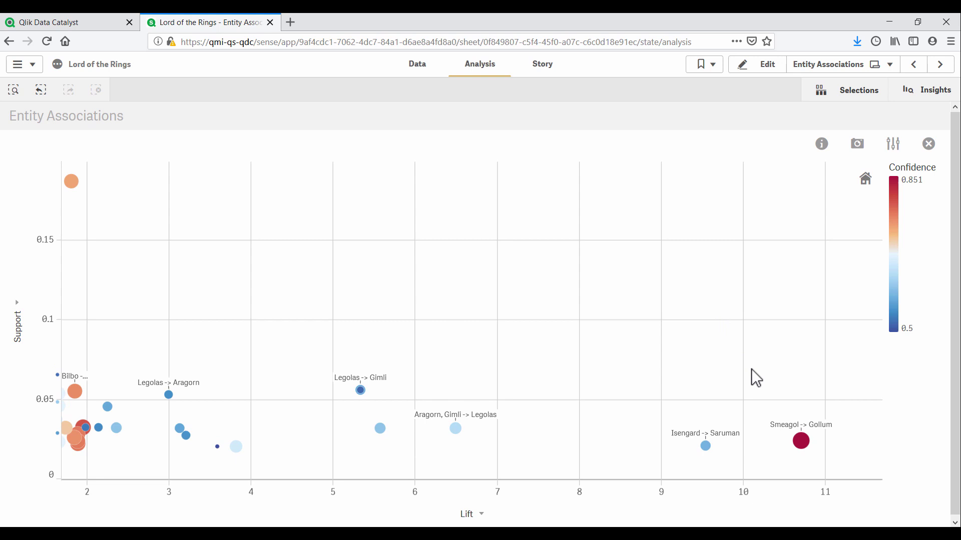
mouse_move(801, 444)
drag(286, 267, 352, 292)
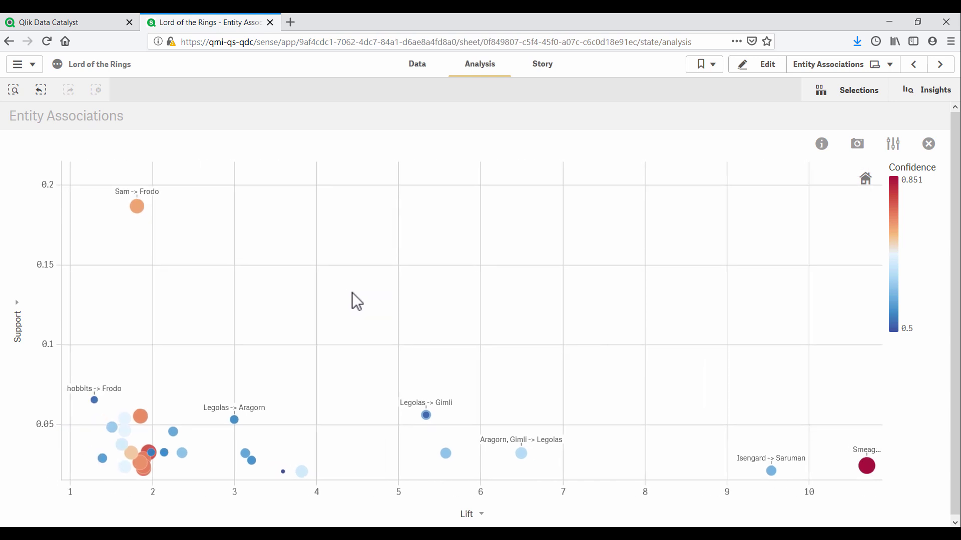
mouse_move(138, 210)
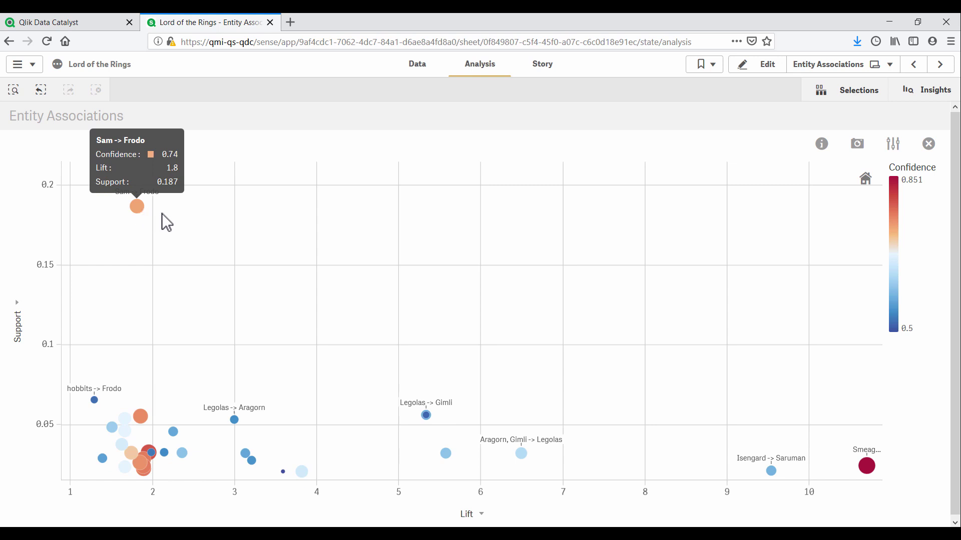
click(929, 149)
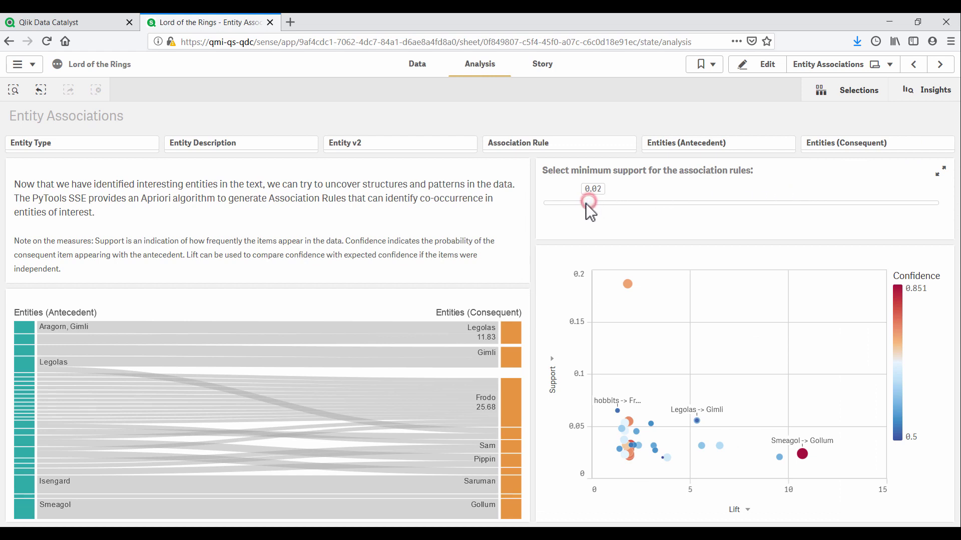
Lower the association rules' minimum support from 0.02 to 0.01
drag(587, 203, 568, 207)
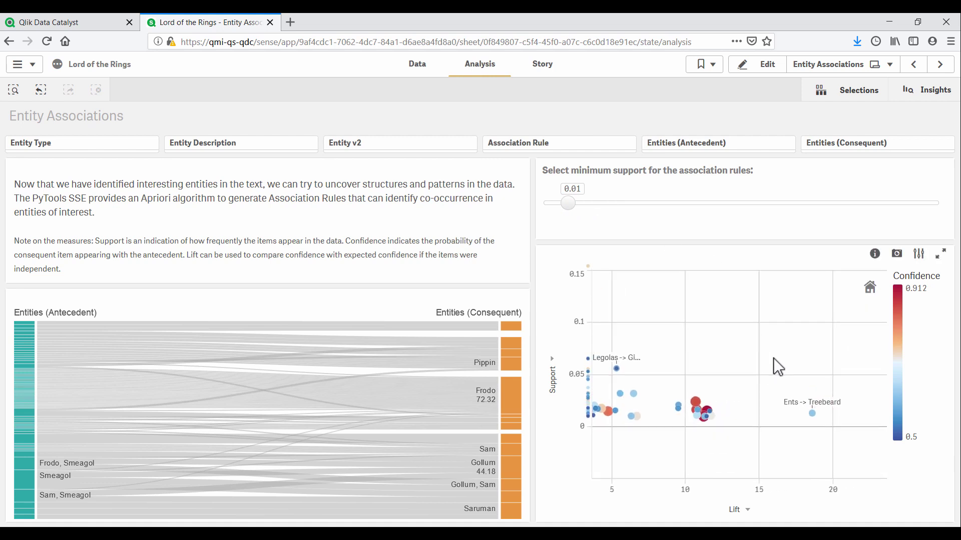
mouse_move(814, 413)
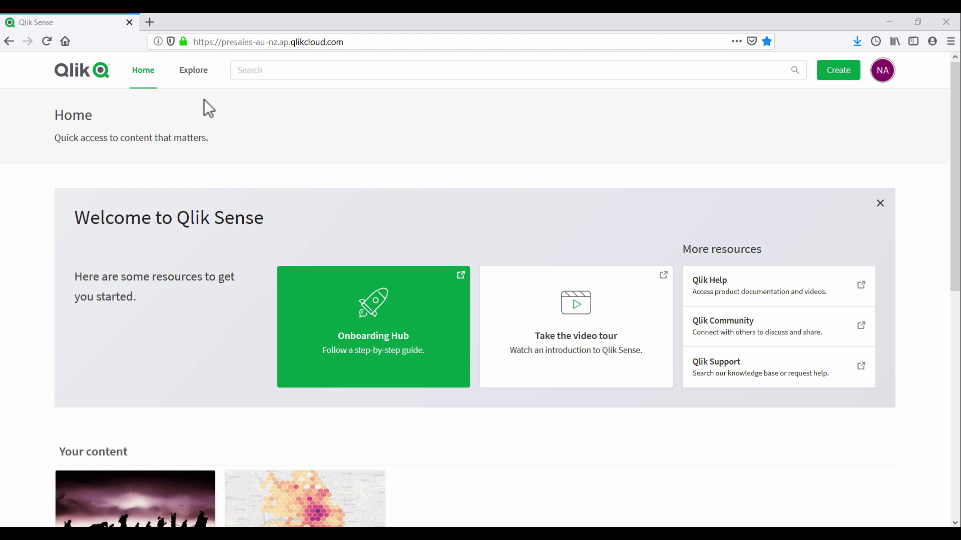
From Explore, open the cloud app's Entity Associations sheet and zoom into the lower-left rule cluster
click(196, 74)
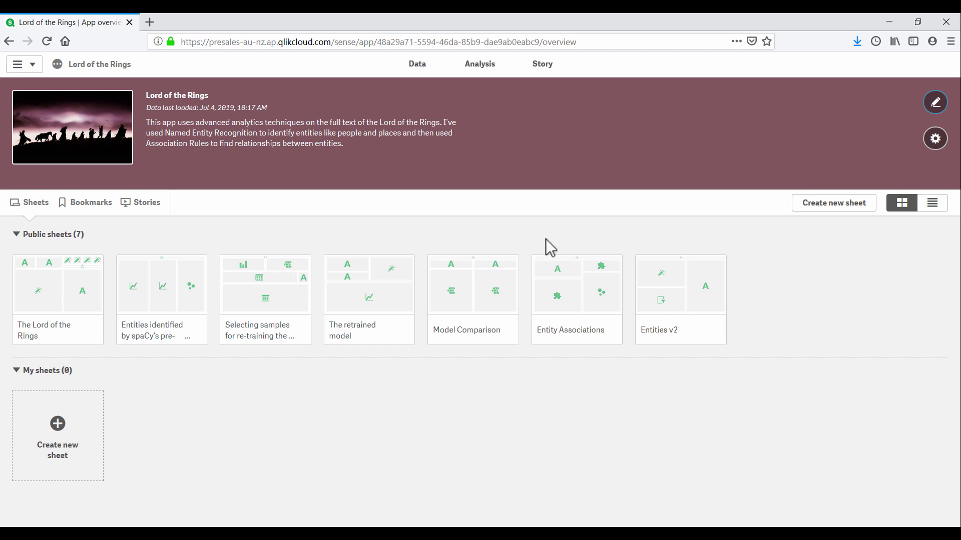
click(608, 270)
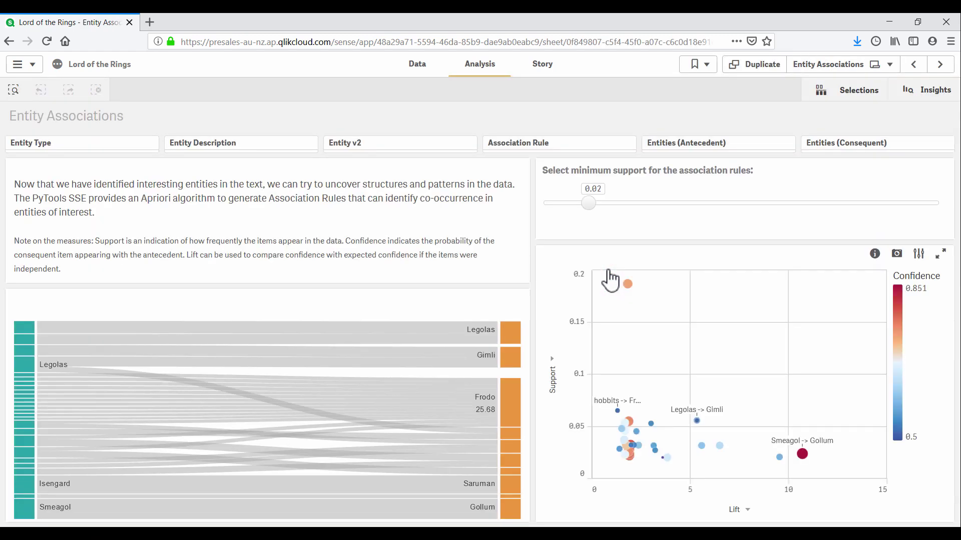
click(616, 462)
scroll(663, 453, up, 5)
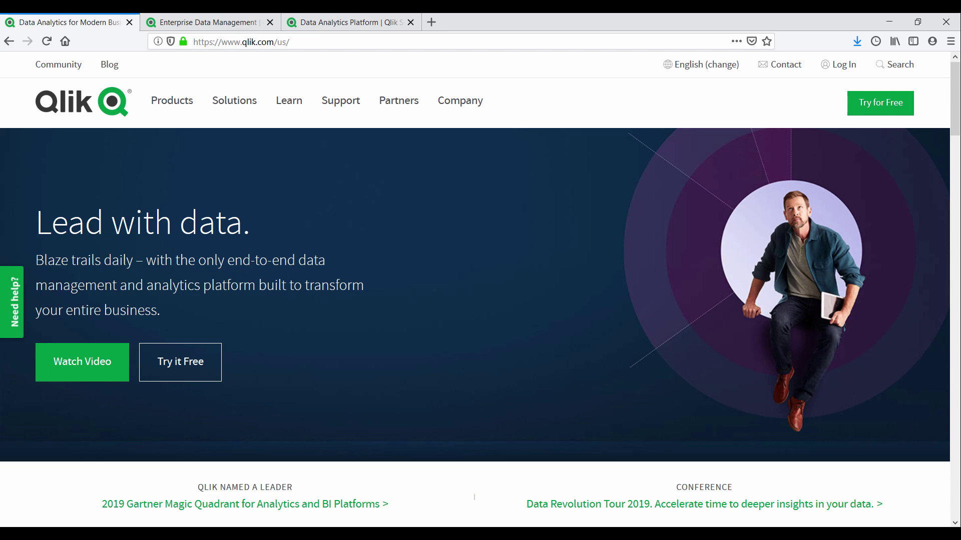
Switch to the Qlik Data Catalyst product page tab
key(ctrl+Tab)
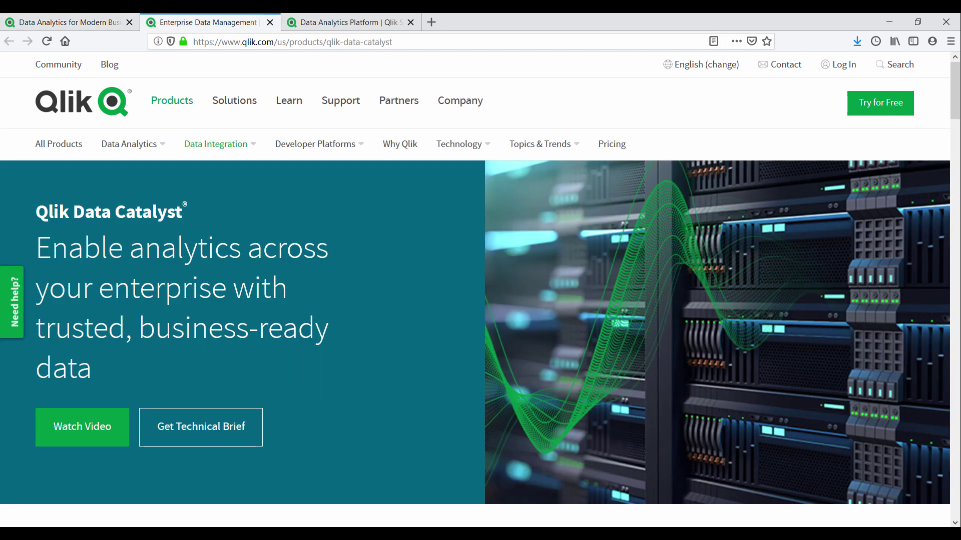